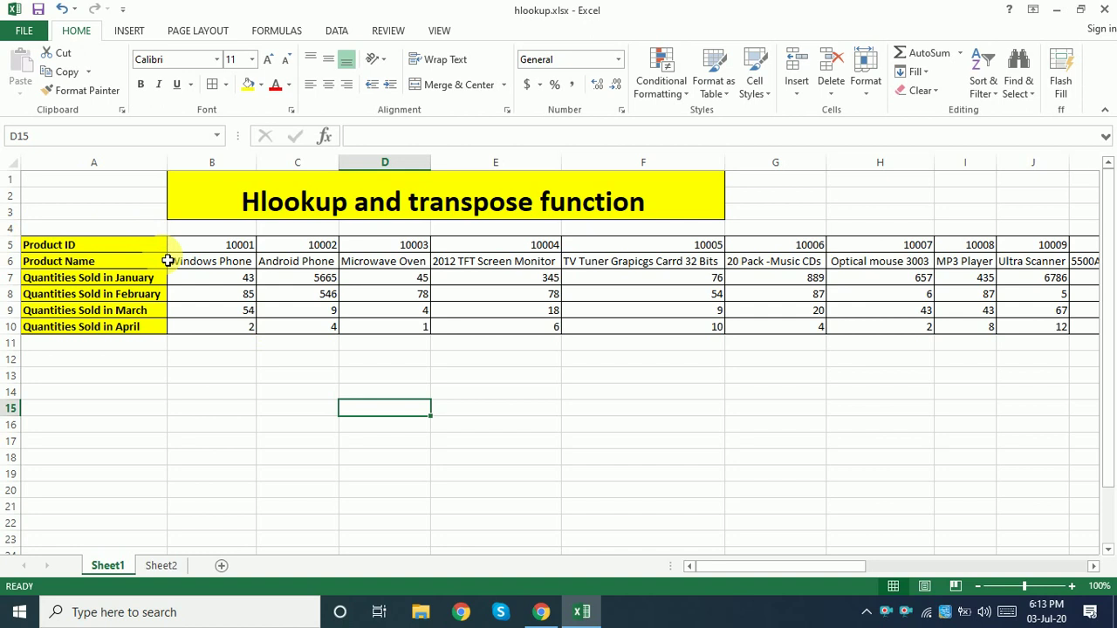
key("Left")
key("Left")
key("Left")
key("Up")
type("=h")
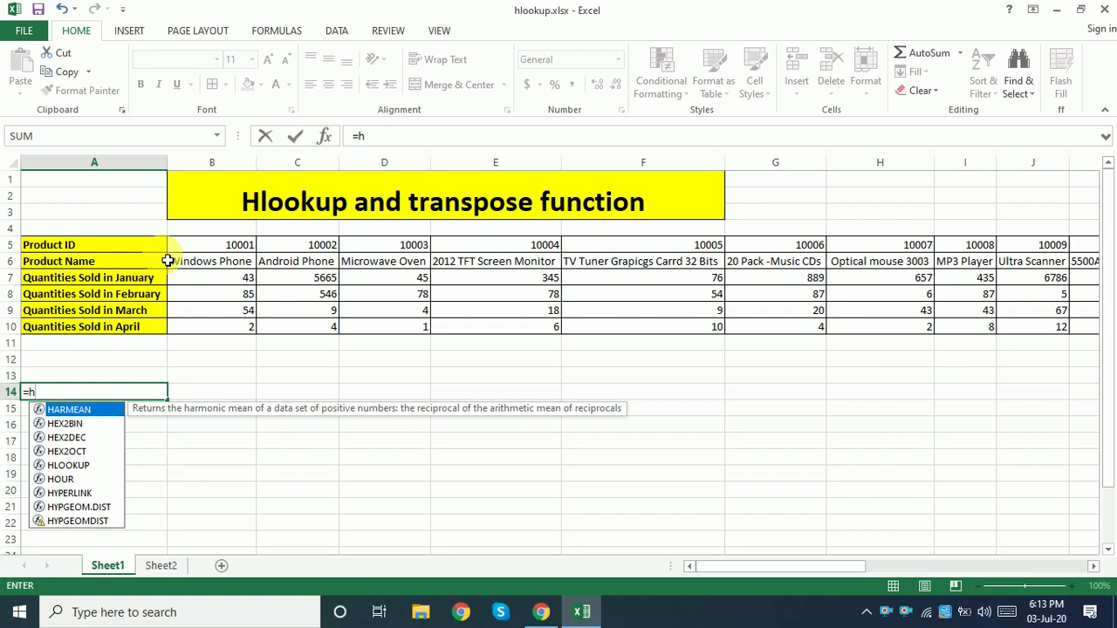
type("lo")
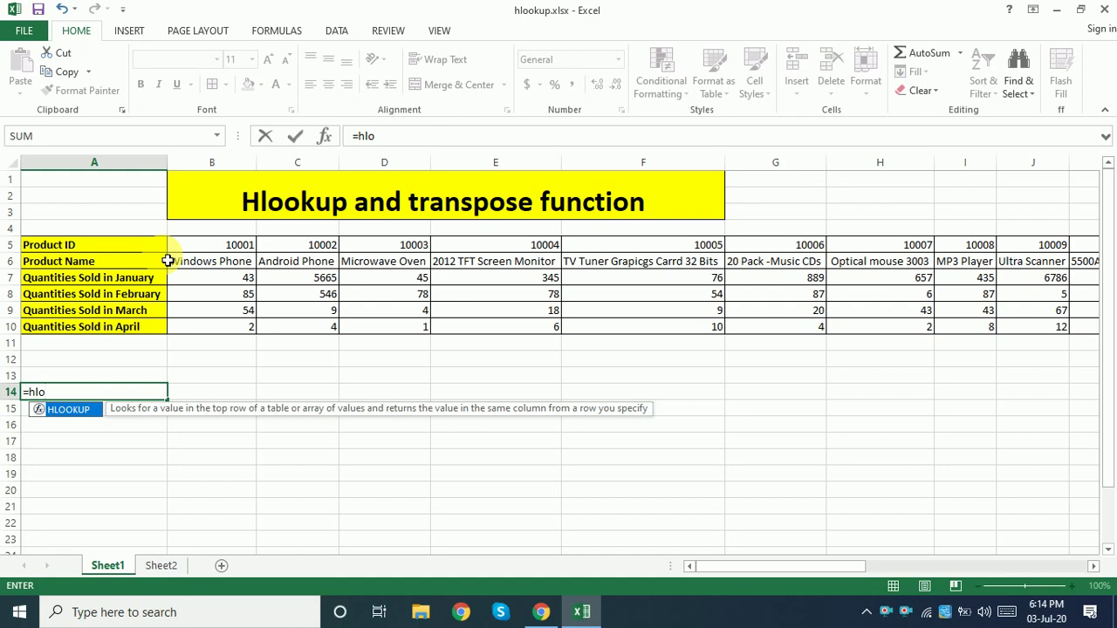
key("Escape")
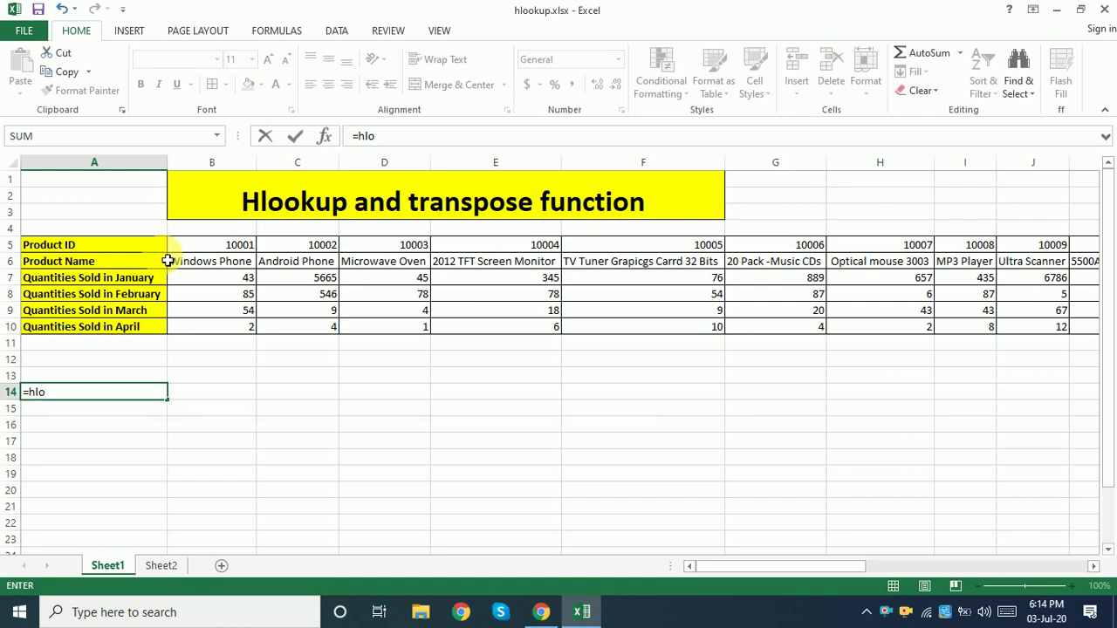
key("Escape")
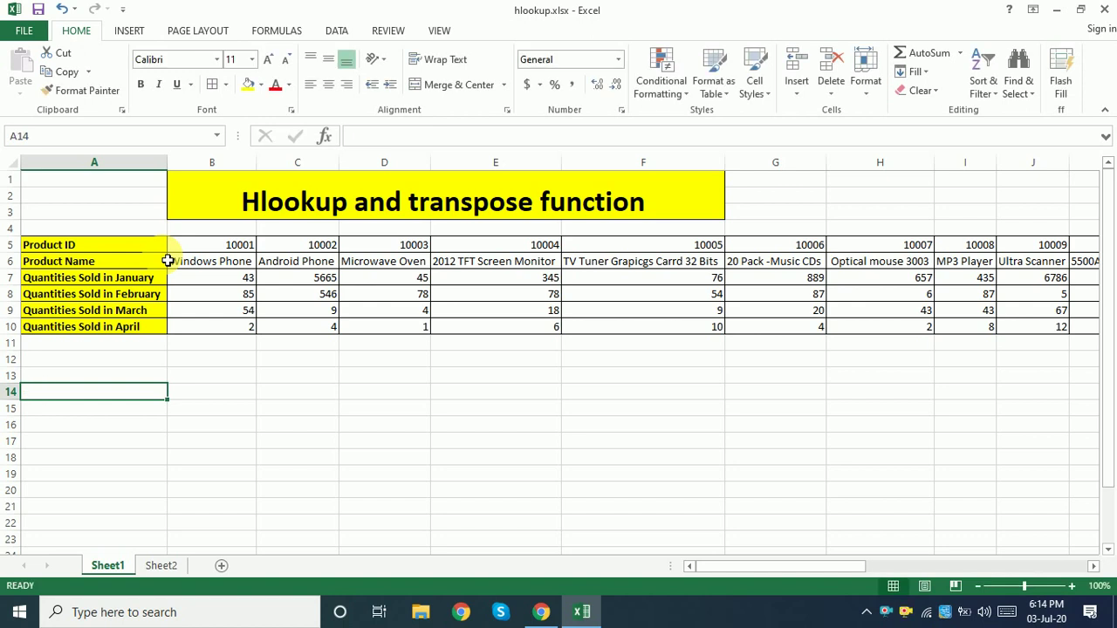
- Review the product table's row labels, from Product ID down to Quantities Sold in April
left_click(10, 244)
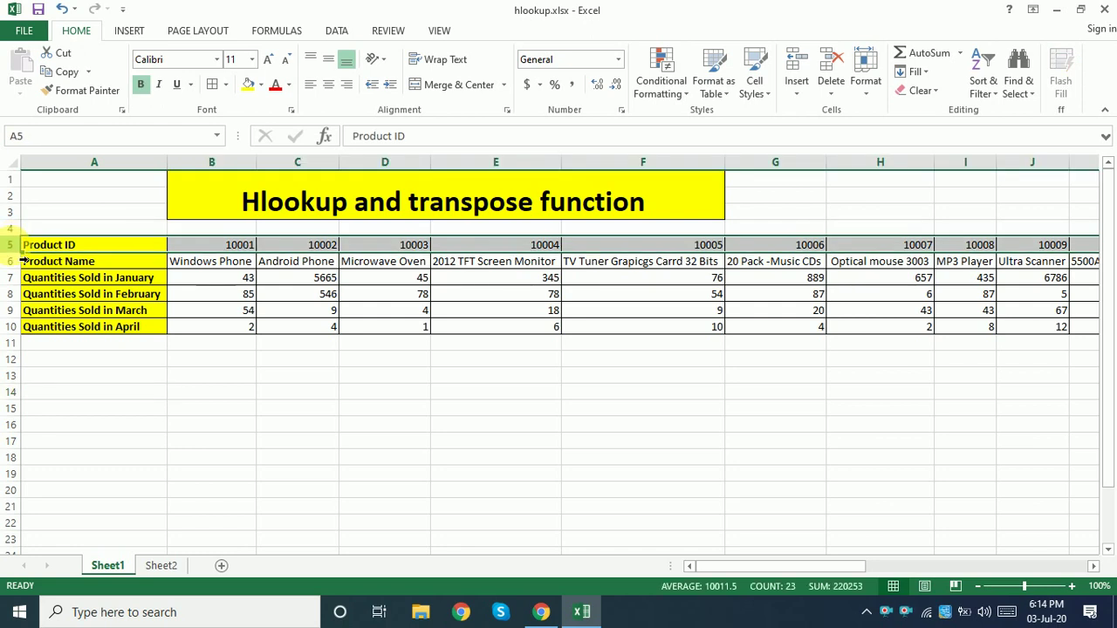
left_click(58, 261)
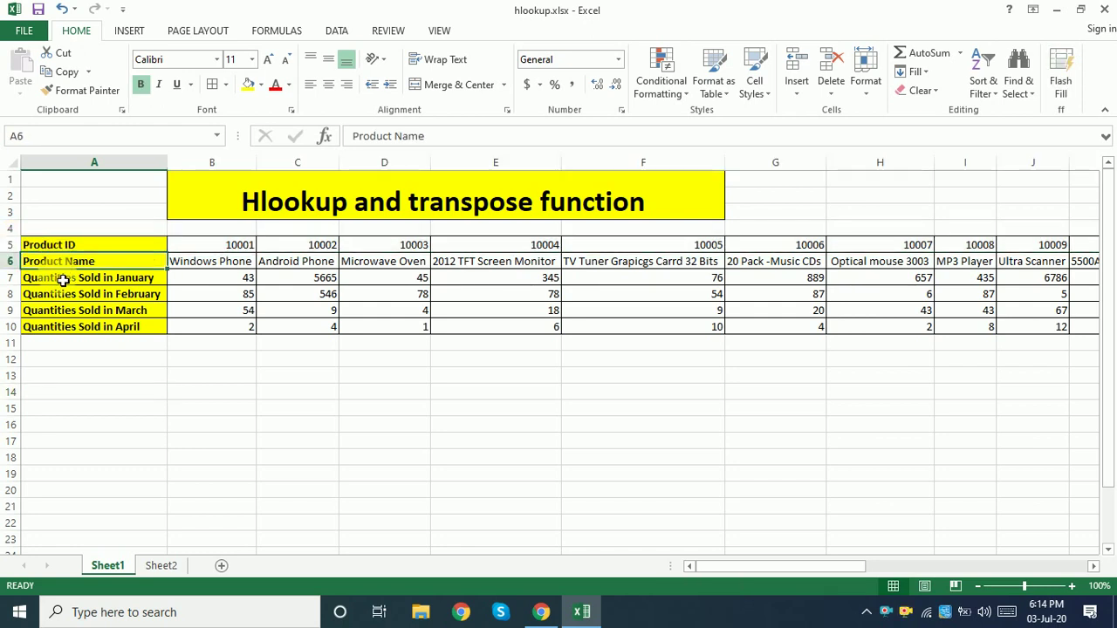
left_click(63, 279)
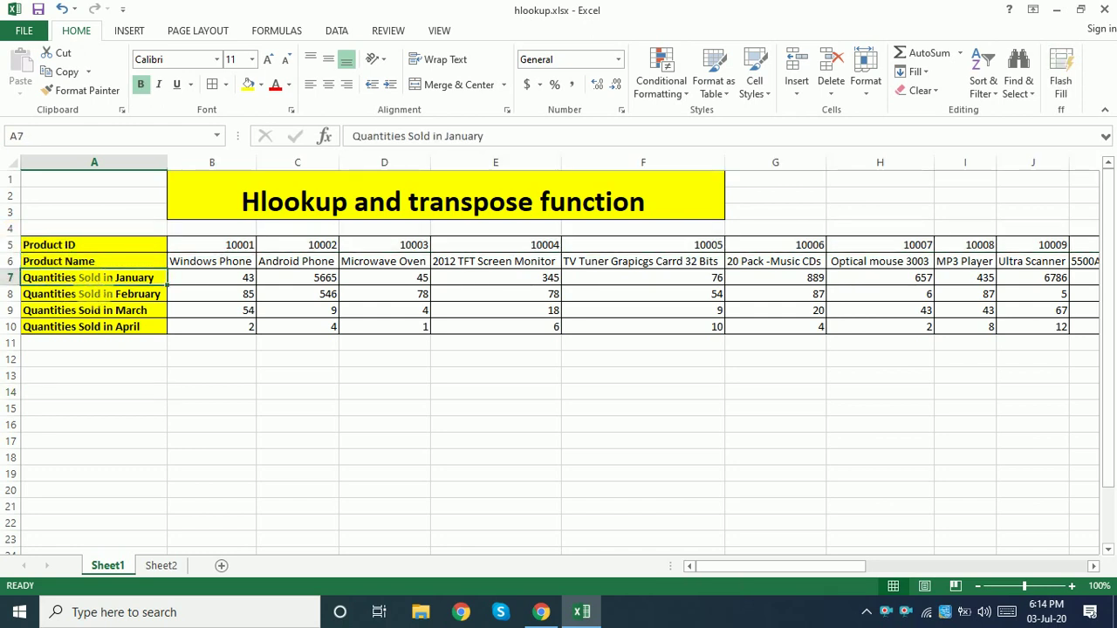
left_click(94, 294)
left_click(96, 310)
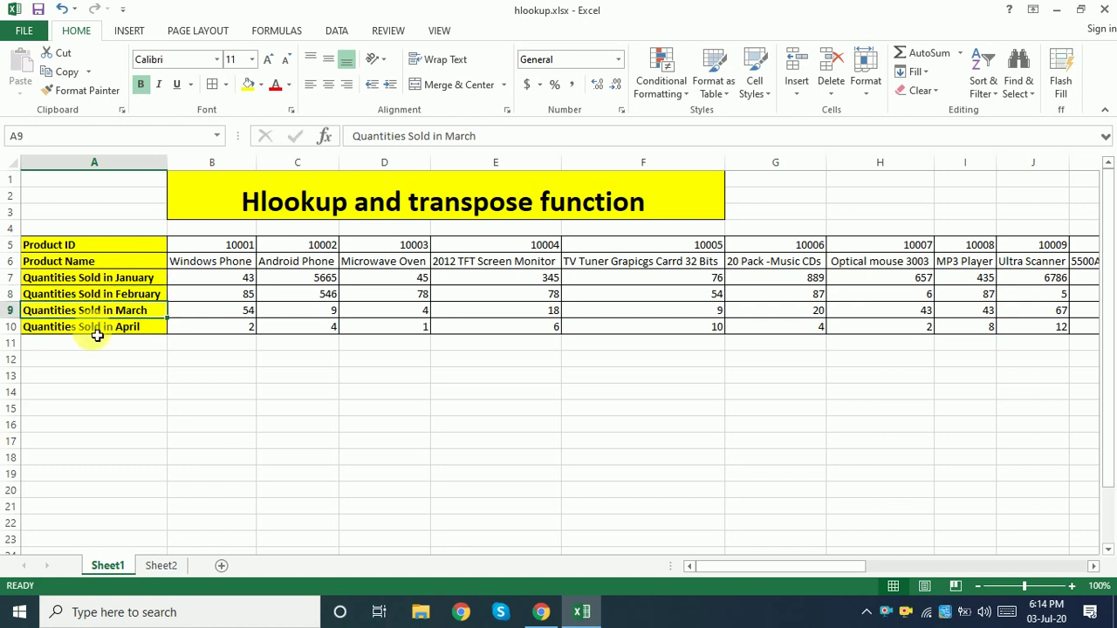
left_click(96, 330)
- Copy the row labels in A5:A10 and paste them below the table starting at A13
left_click(118, 245)
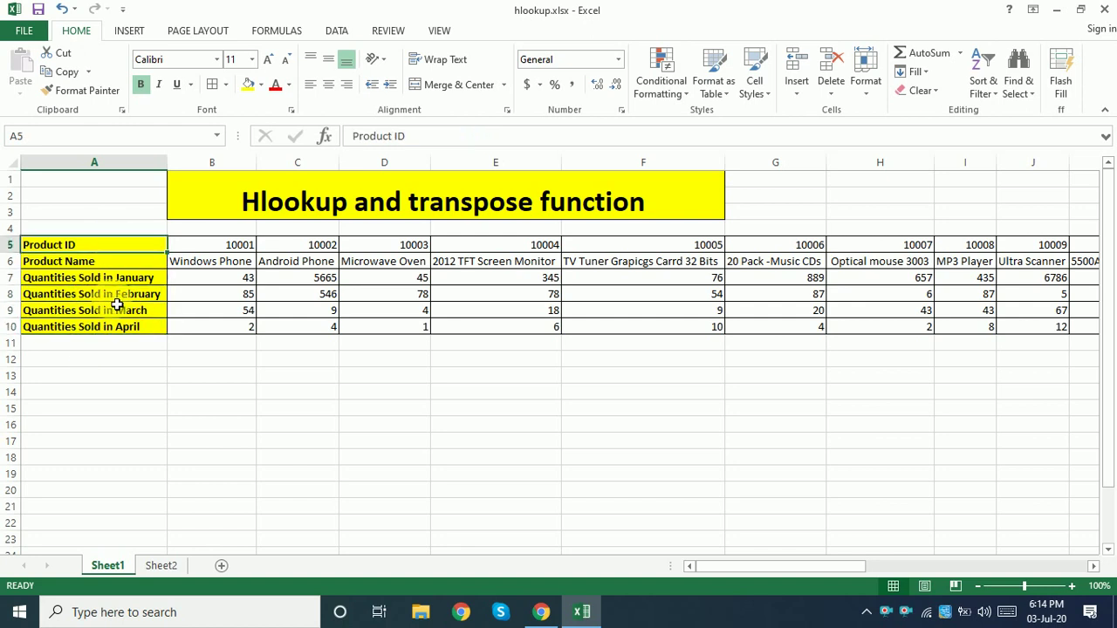
left_click_drag(118, 305, 110, 326)
key("ctrl+c")
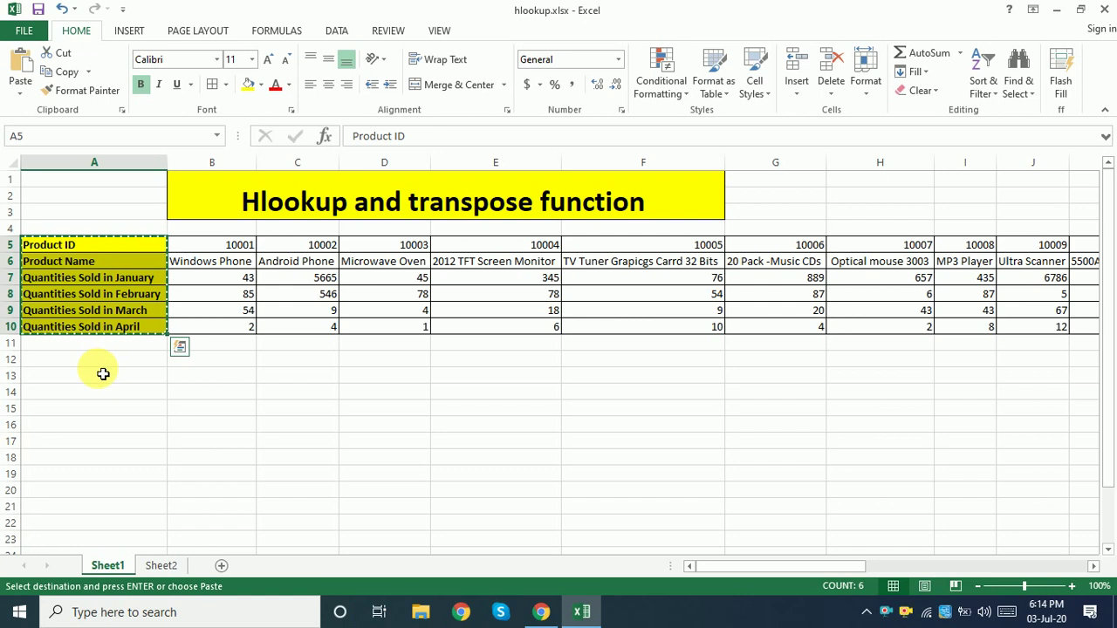
left_click(96, 375)
key("ctrl+v")
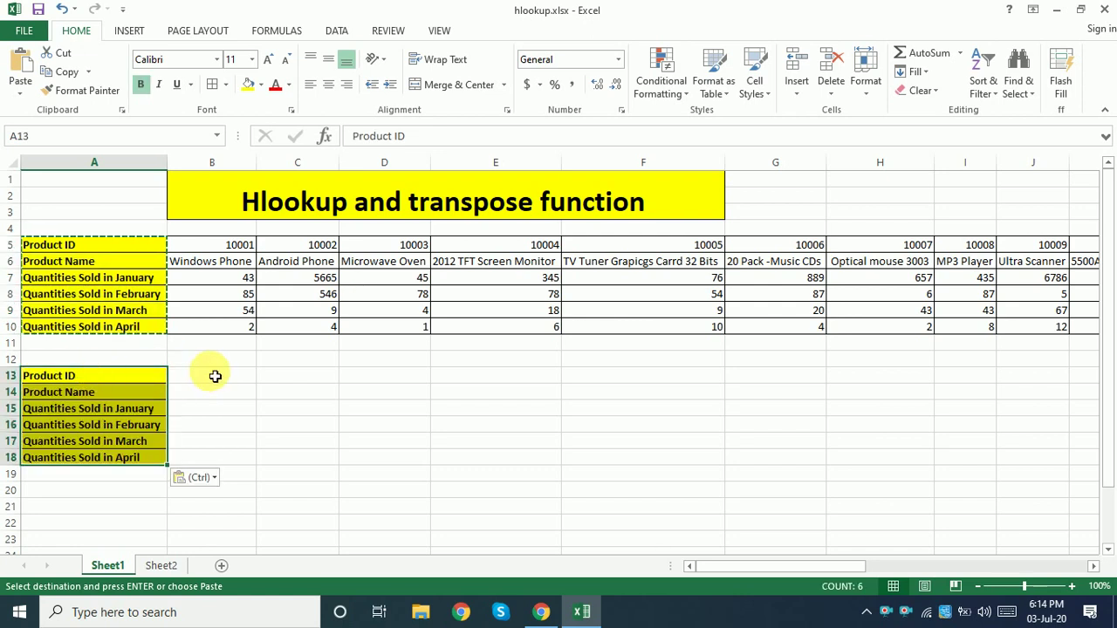
key("Escape")
- Apply all borders to the empty cells B13:B18 beside the pasted labels
left_click_drag(215, 376, 214, 464)
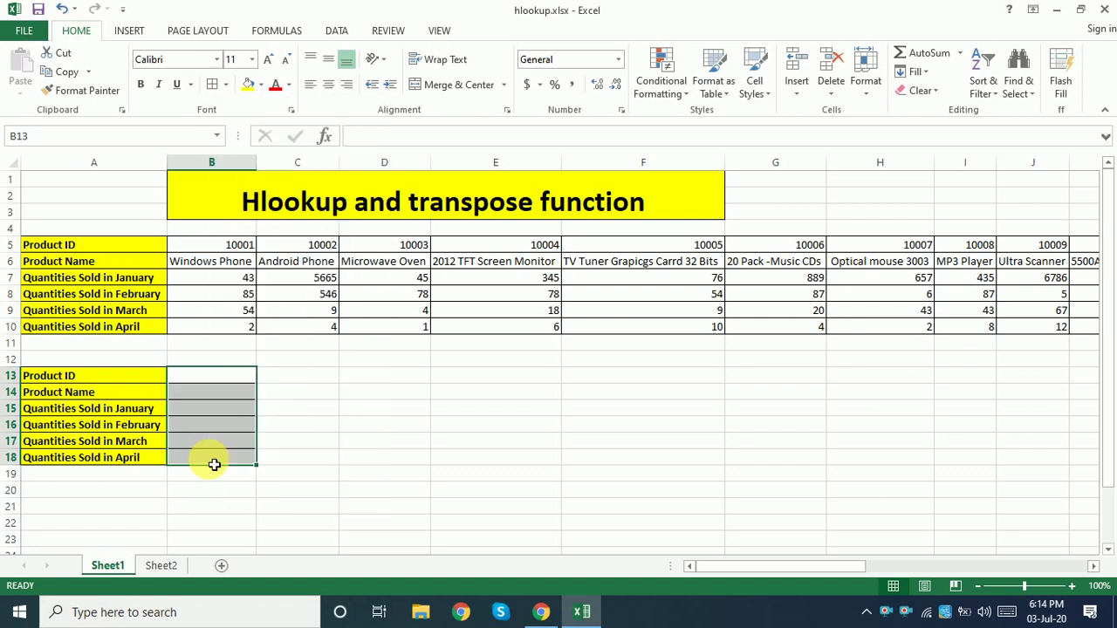
key("alt+h")
key("b")
key("a")
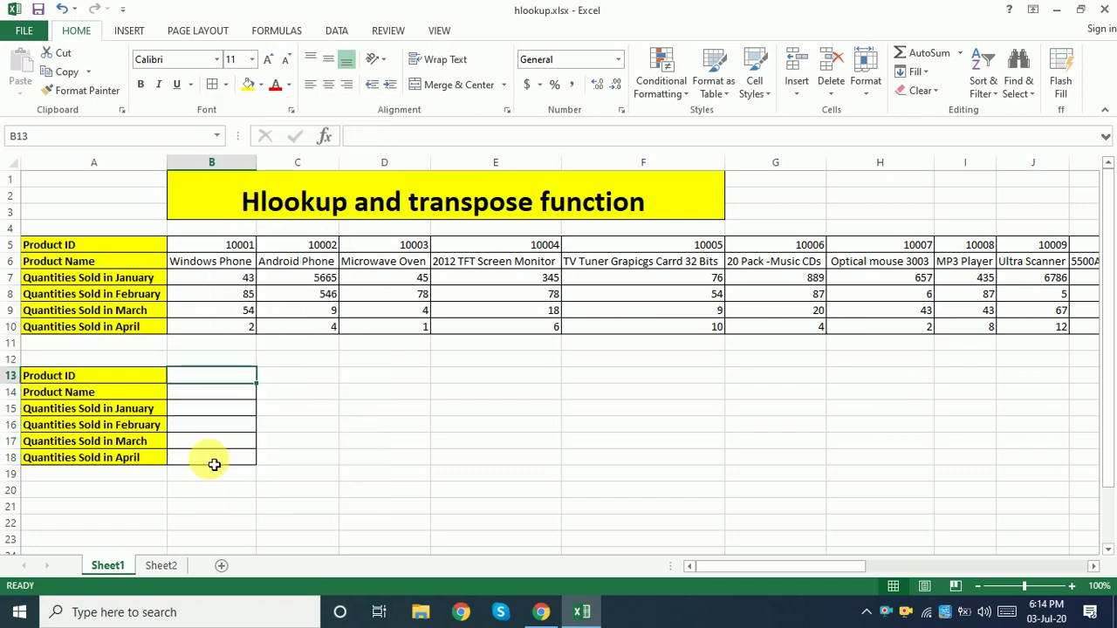
- Enter the formula =HLOOKUP(B13,A5:W10,2,0) in B14 to look up the product name
key("Down")
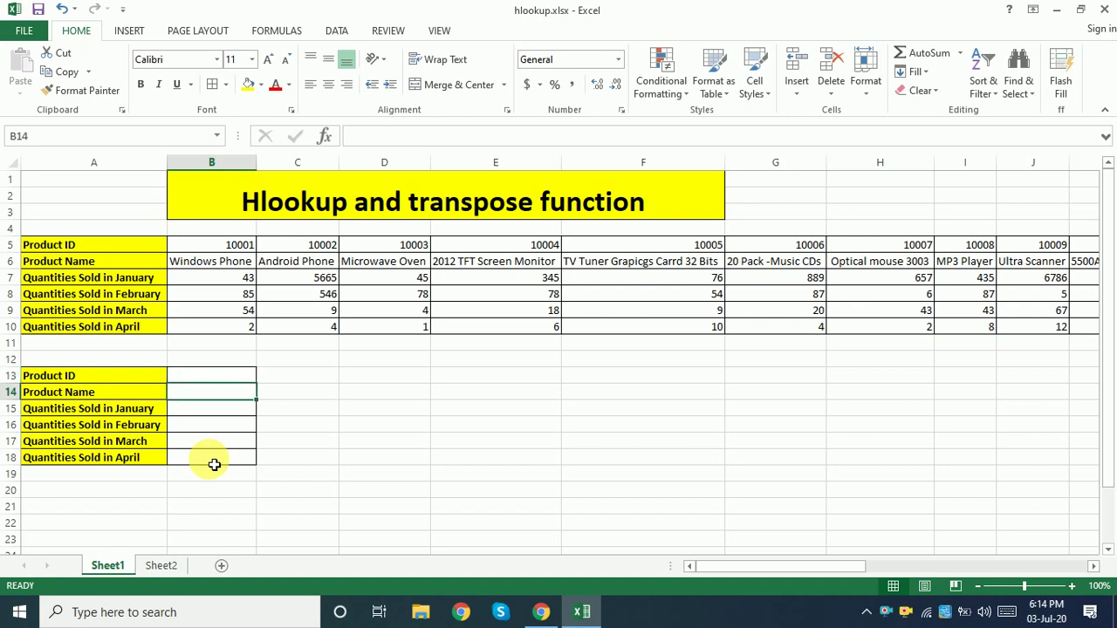
type("=hlo")
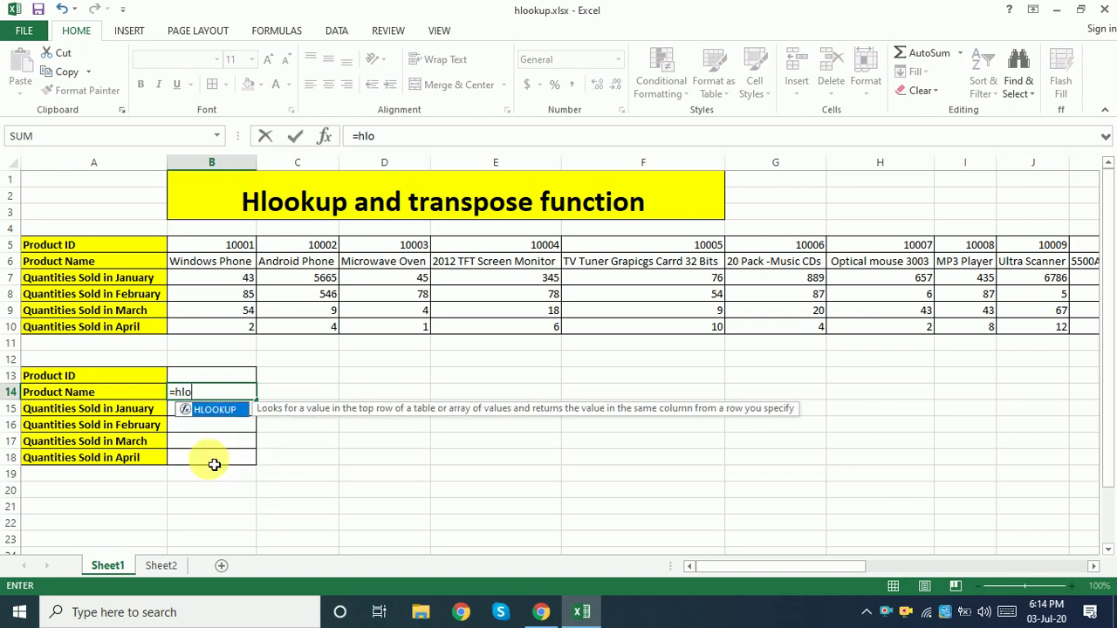
key("Tab")
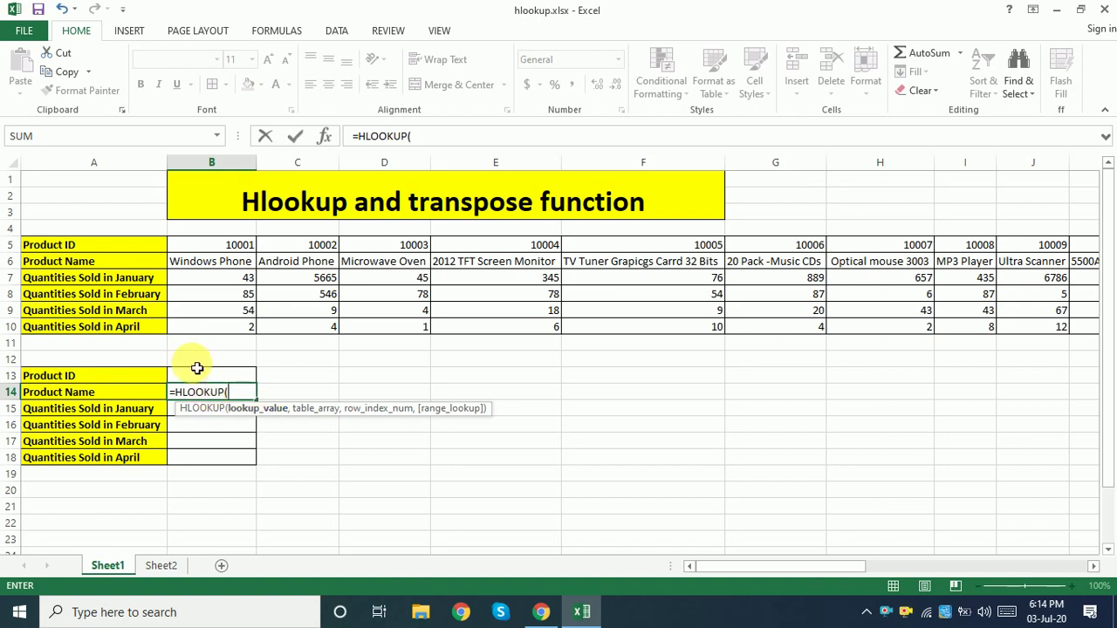
left_click(193, 380)
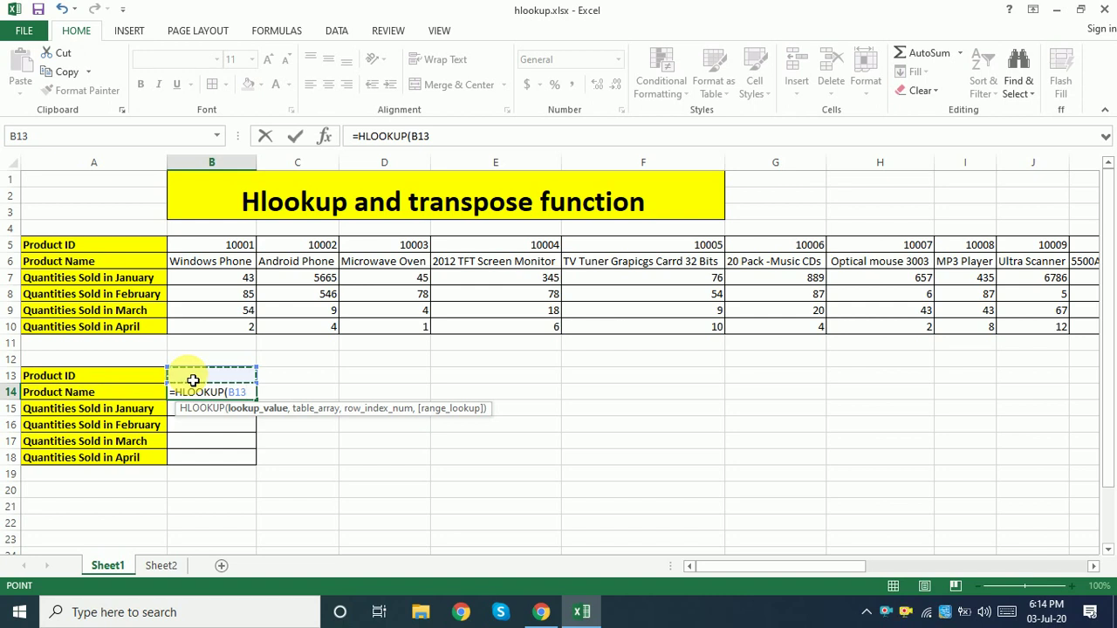
type(",")
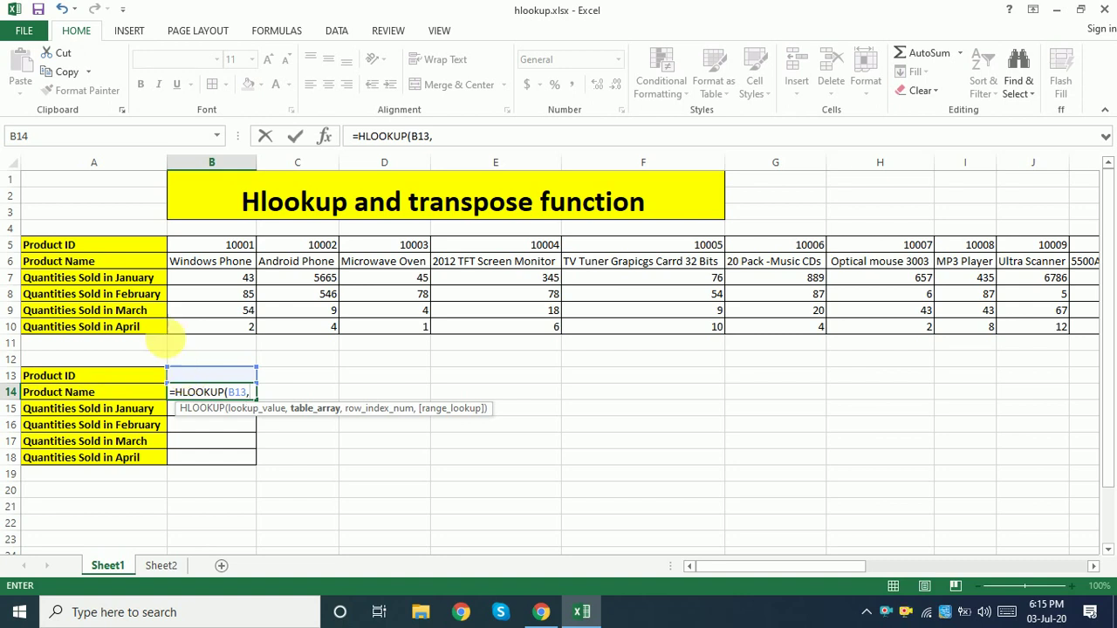
left_click(87, 247)
left_click_drag(87, 247, 1031, 334)
type(",")
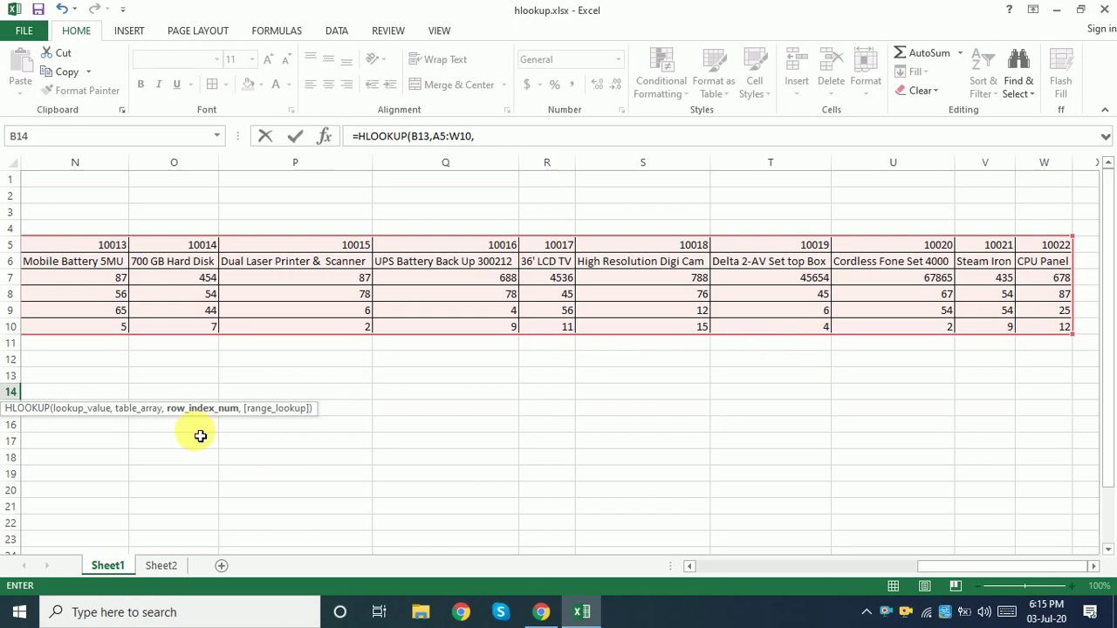
left_click_drag(978, 571, 733, 600)
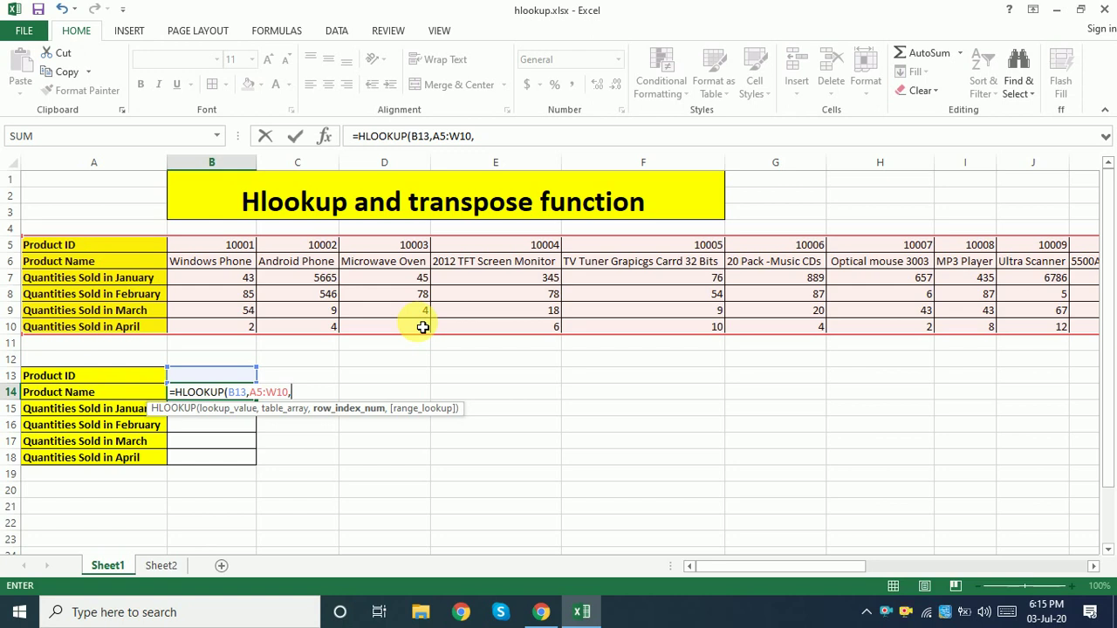
type("2,0")
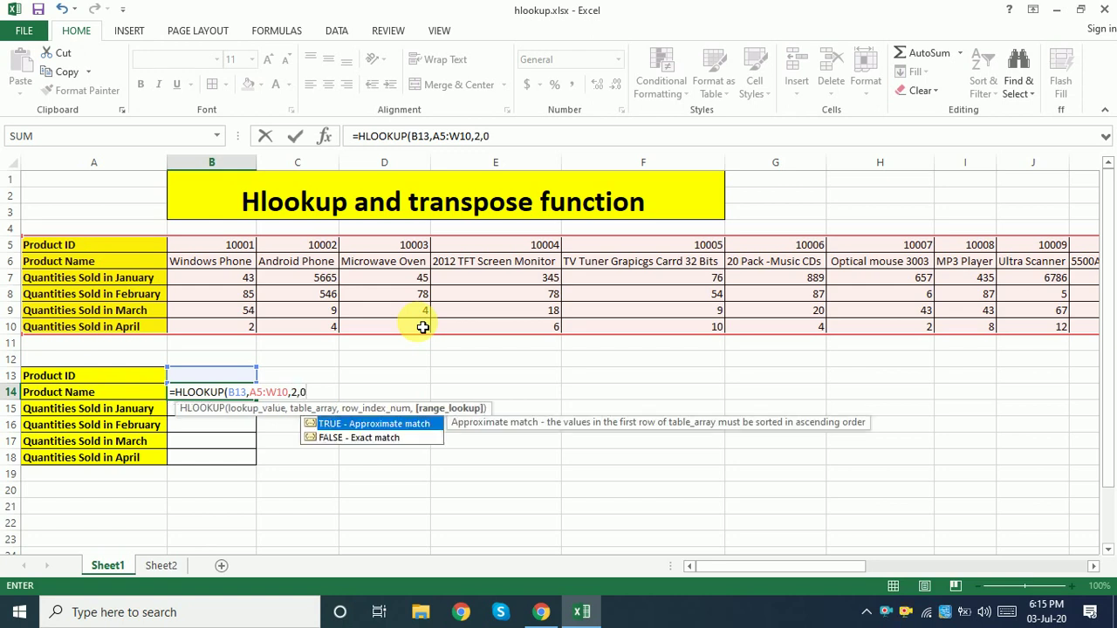
type(")")
key("Return")
key("Up")
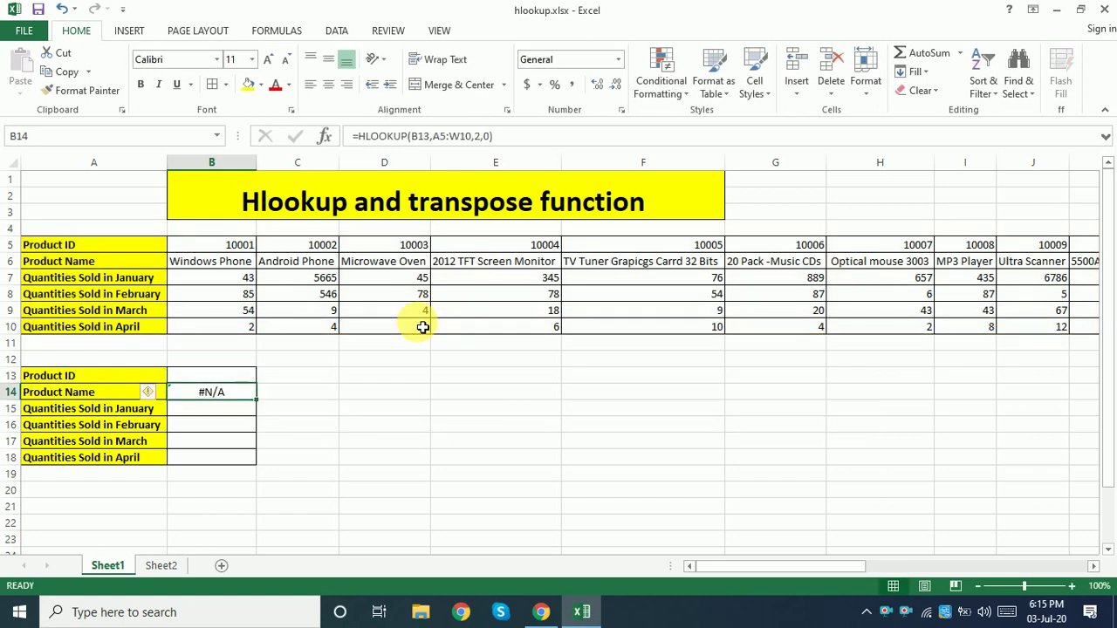
- Copy the first product ID, 10001, from B5 and paste it into the lookup cell B13
key("Up")
key("Up")
key("Up")
key("Up")
key("Up")
key("Up")
key("Up")
key("Up")
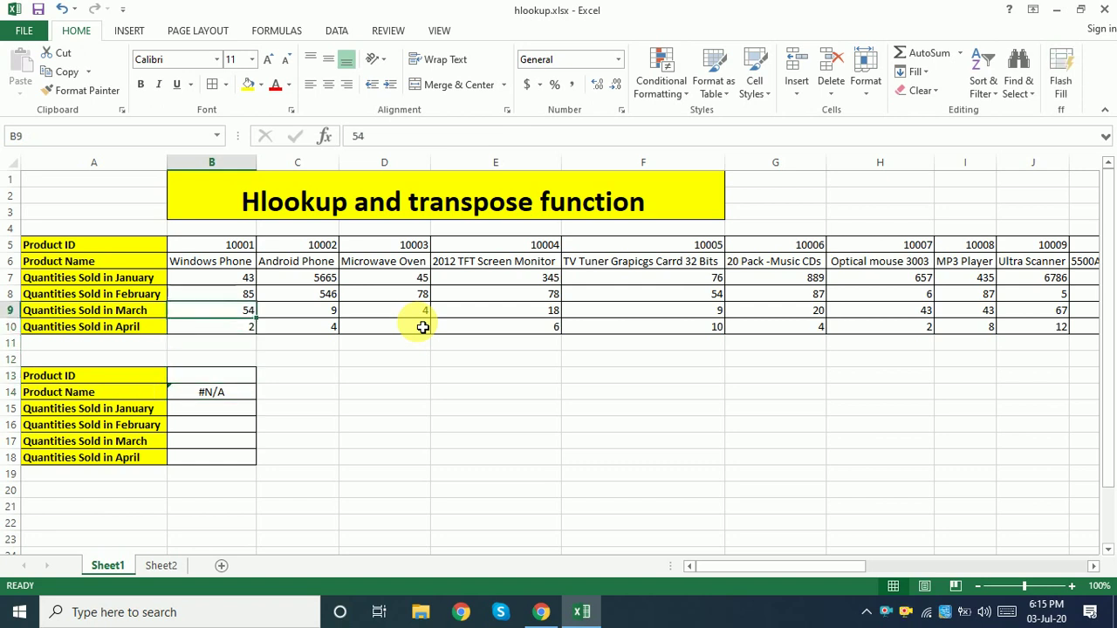
key("Up")
key("ctrl+c")
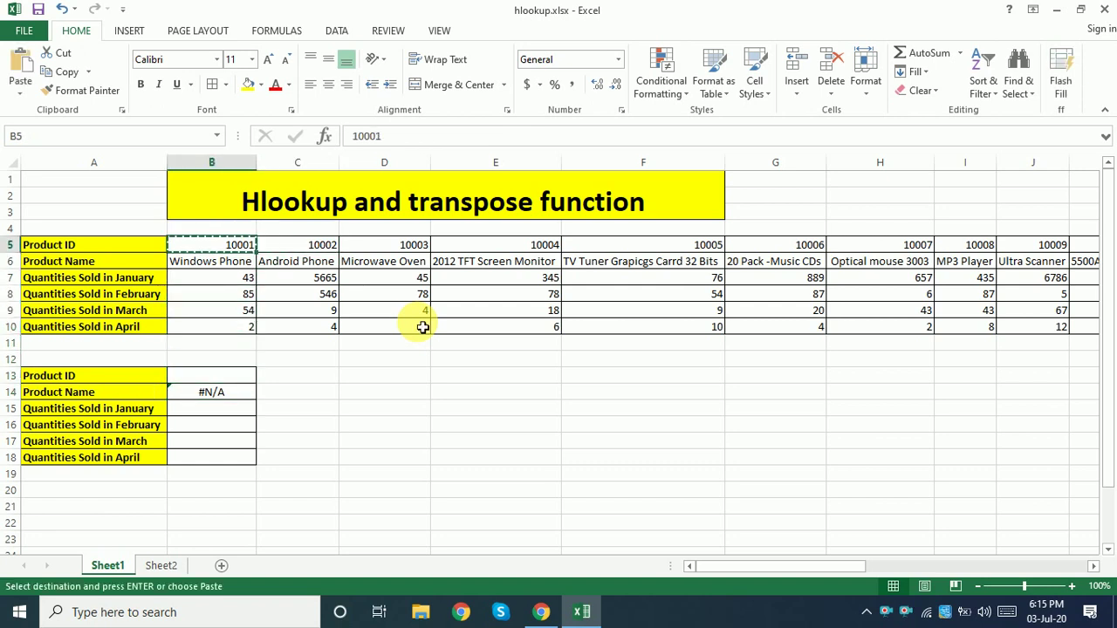
key("Down")
key("Down")
key("Down")
key("Down")
key("Down")
key("Down")
key("Down")
key("Down")
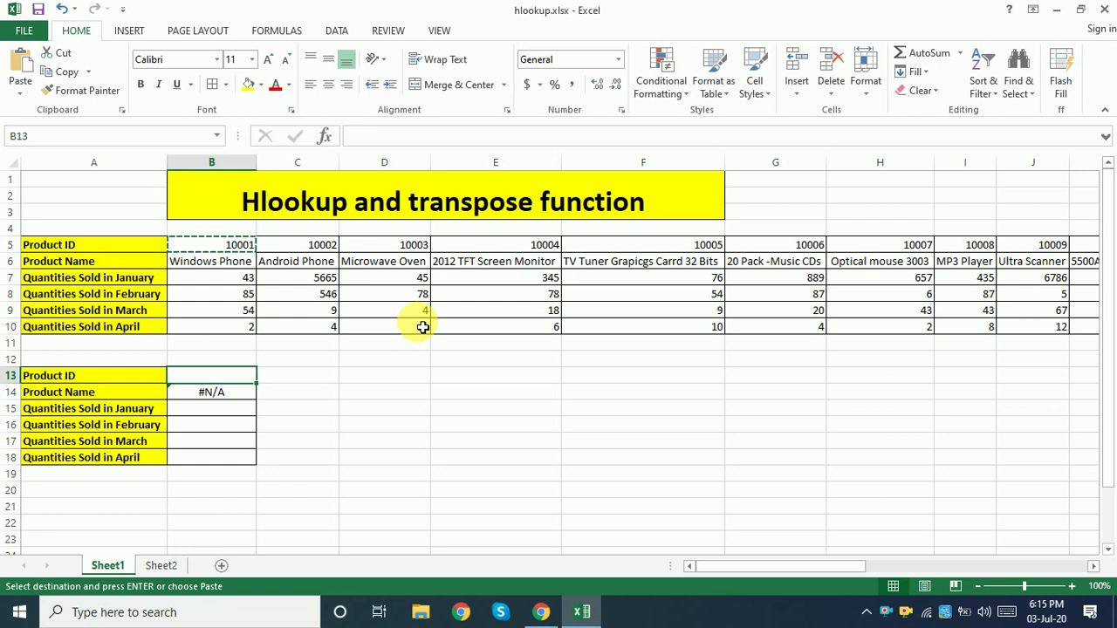
key("ctrl+v")
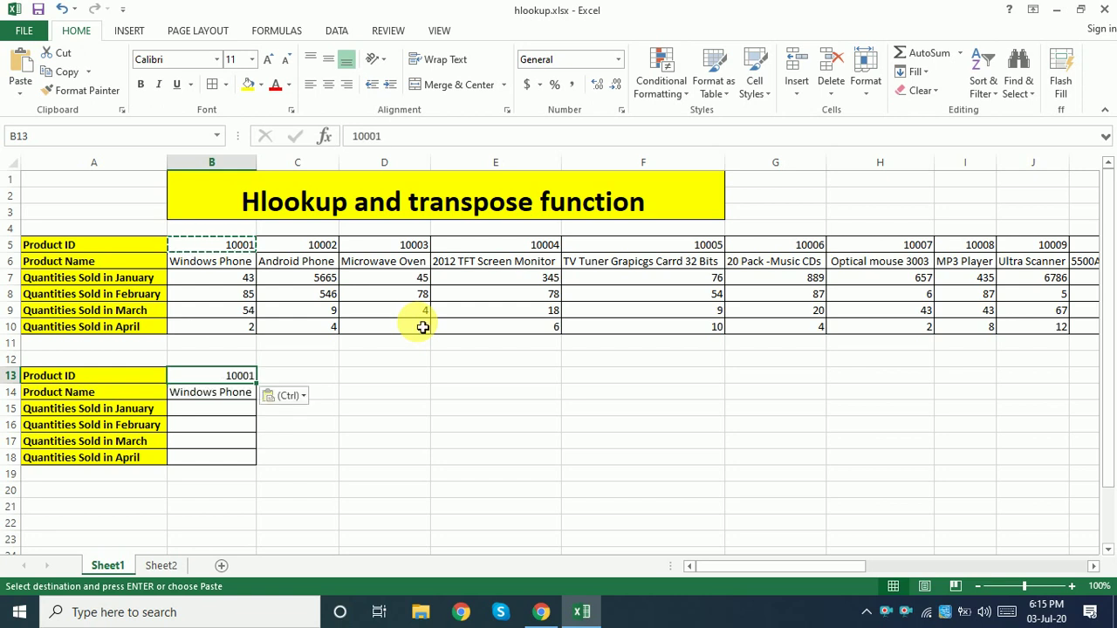
key("Escape")
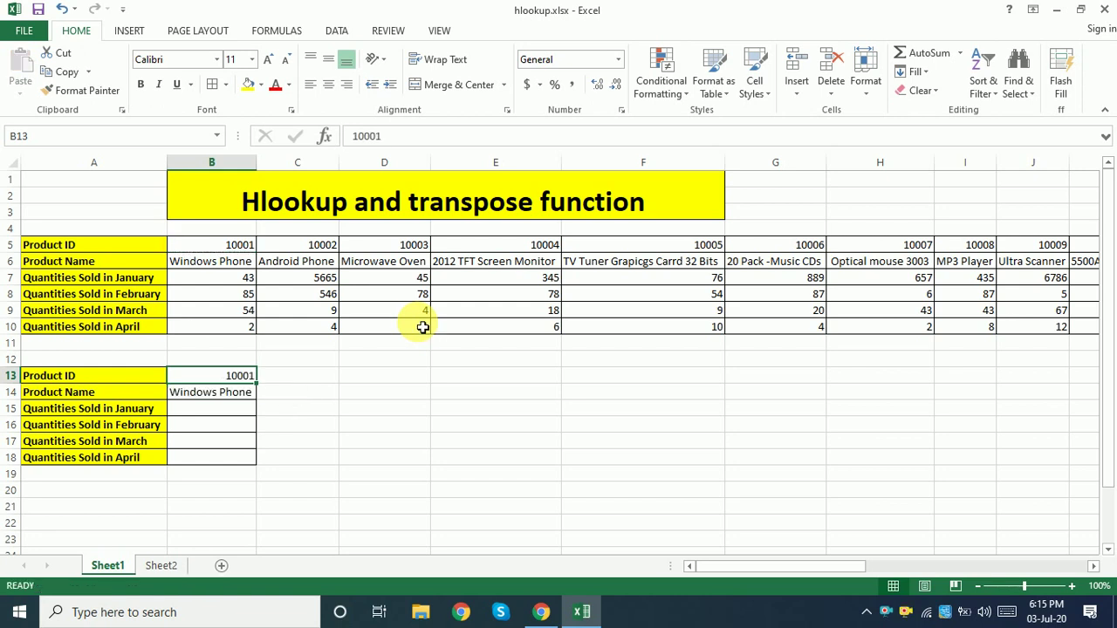
- Fill the HLOOKUP formula from B14 down through B18
left_click(215, 392)
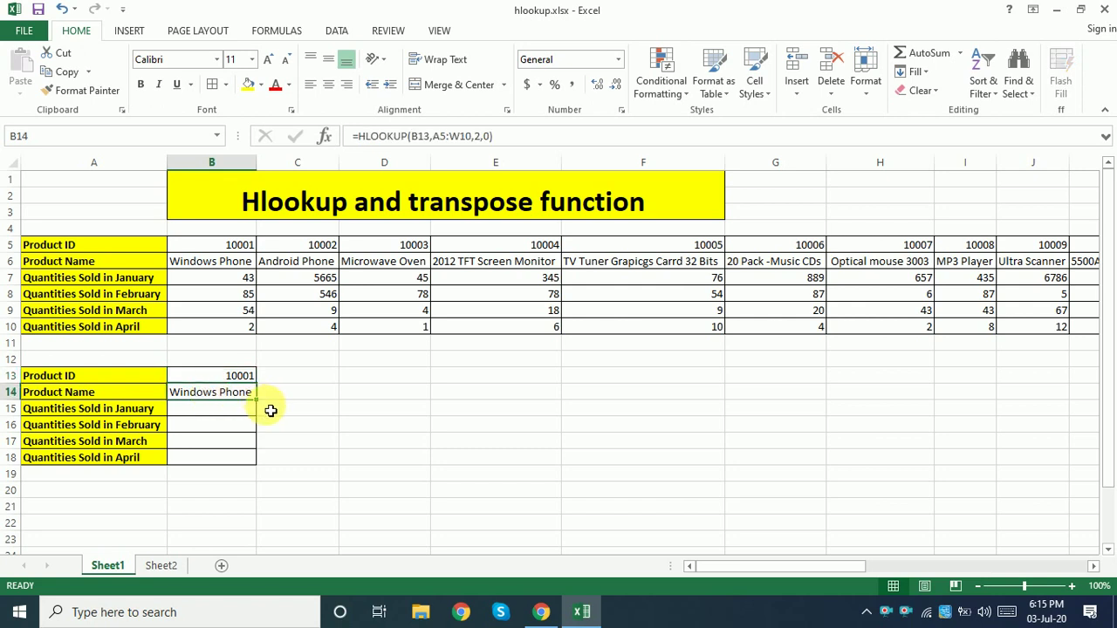
left_click_drag(262, 406, 254, 472)
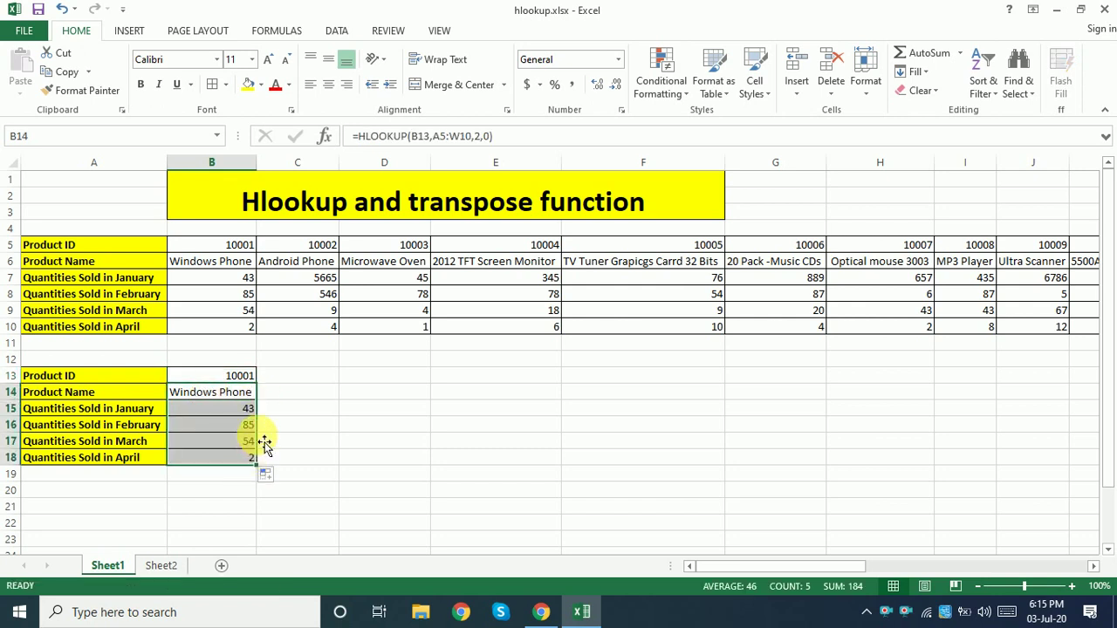
- Inspect the filled formulas in B15:B18, checking the lookup value and table range referenced in B15
left_click(250, 412)
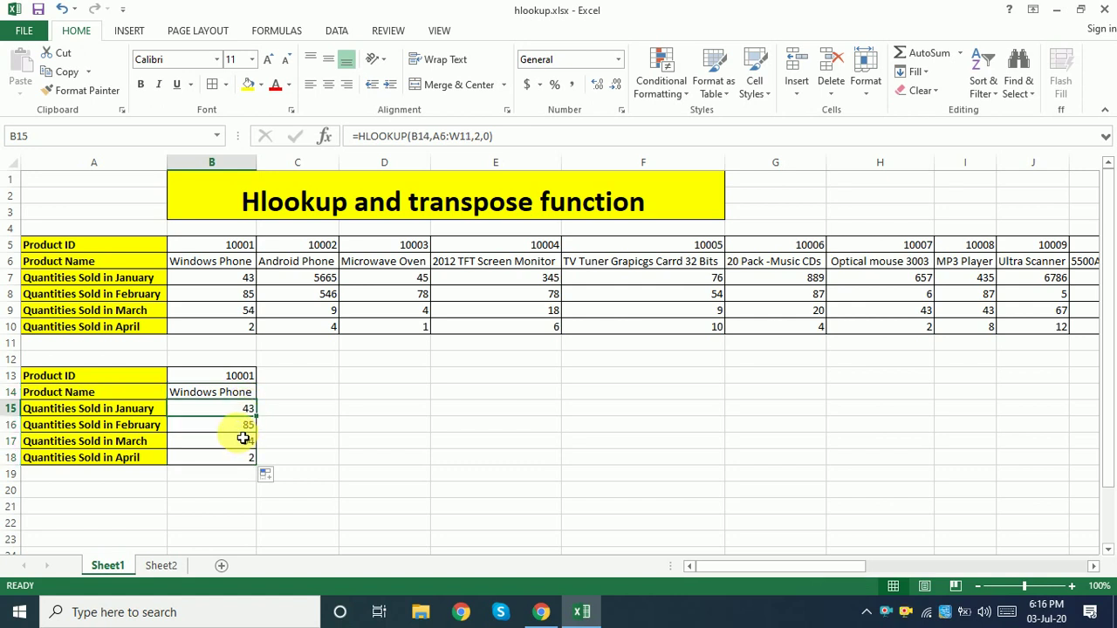
left_click(245, 428)
left_click(245, 441)
left_click(236, 458)
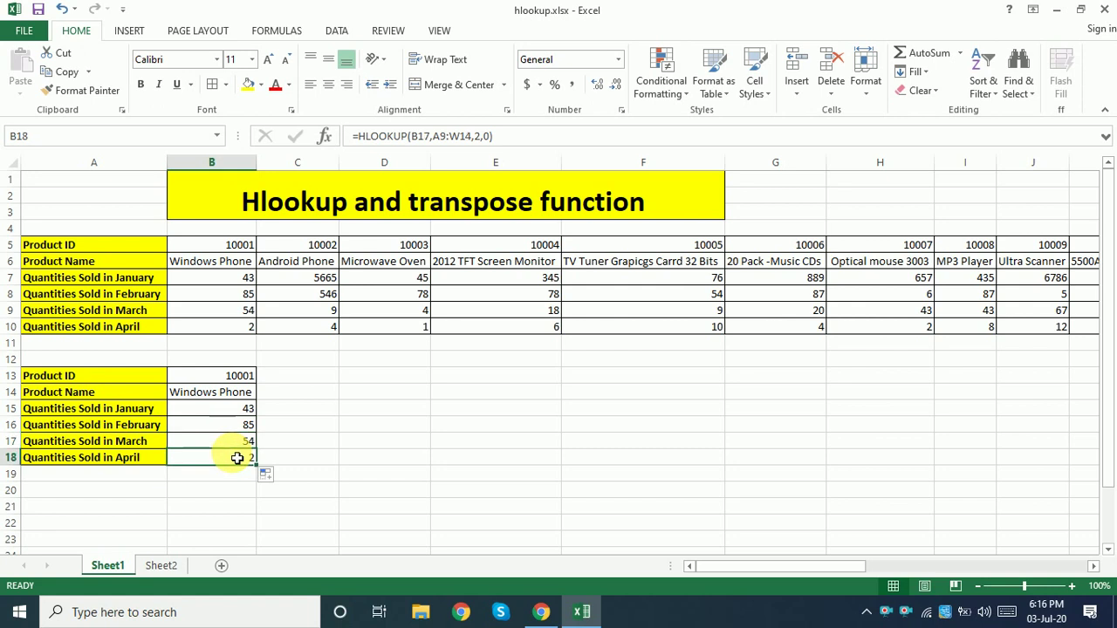
left_click(236, 414)
double_click(237, 417)
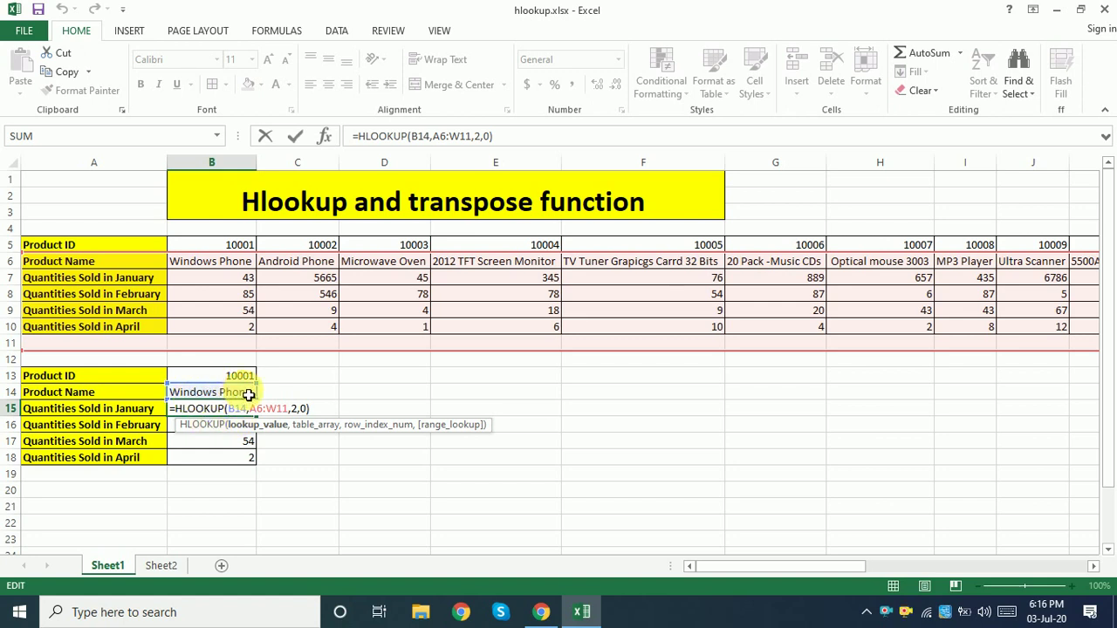
key("ctrl+Return")
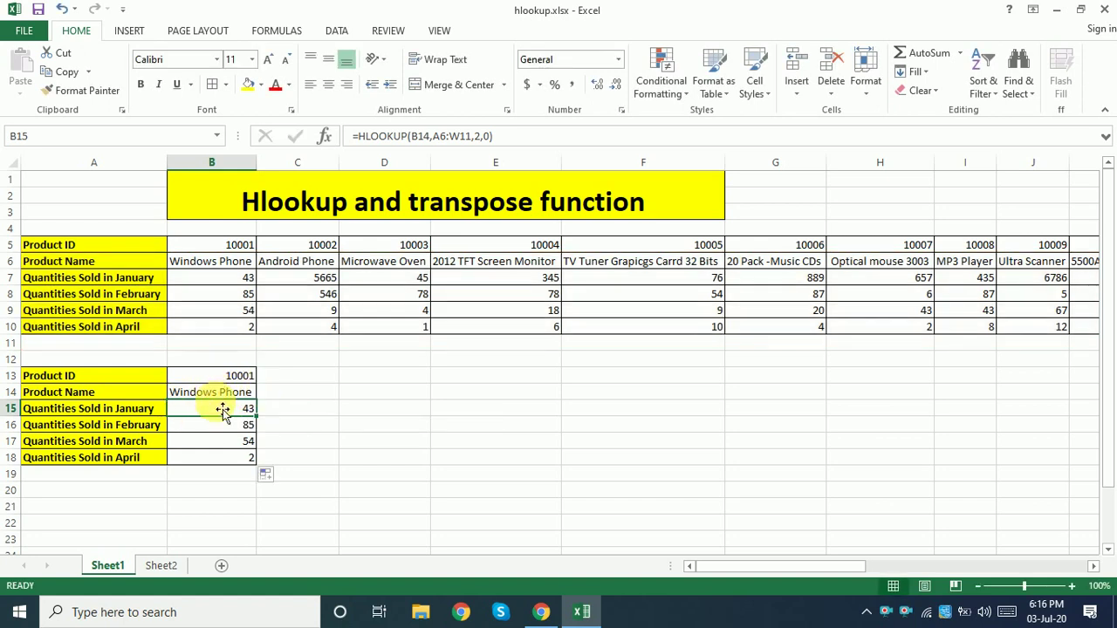
- Apply cell borders to C13:C18 to add a second column to the lookup block
left_click(322, 380)
left_click_drag(322, 380, 307, 469)
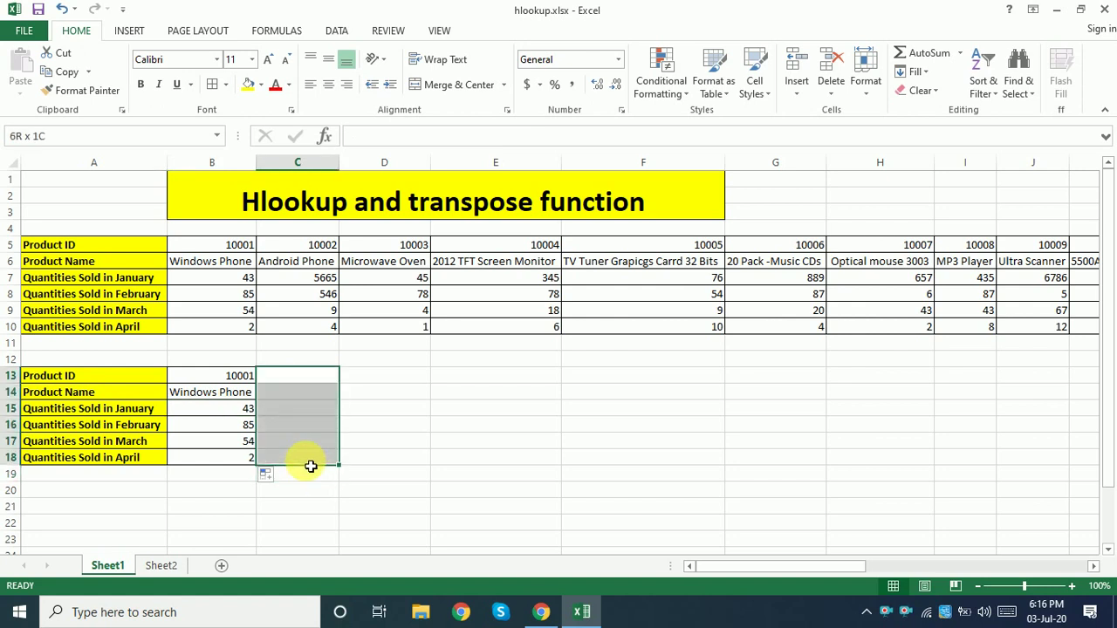
key("Return")
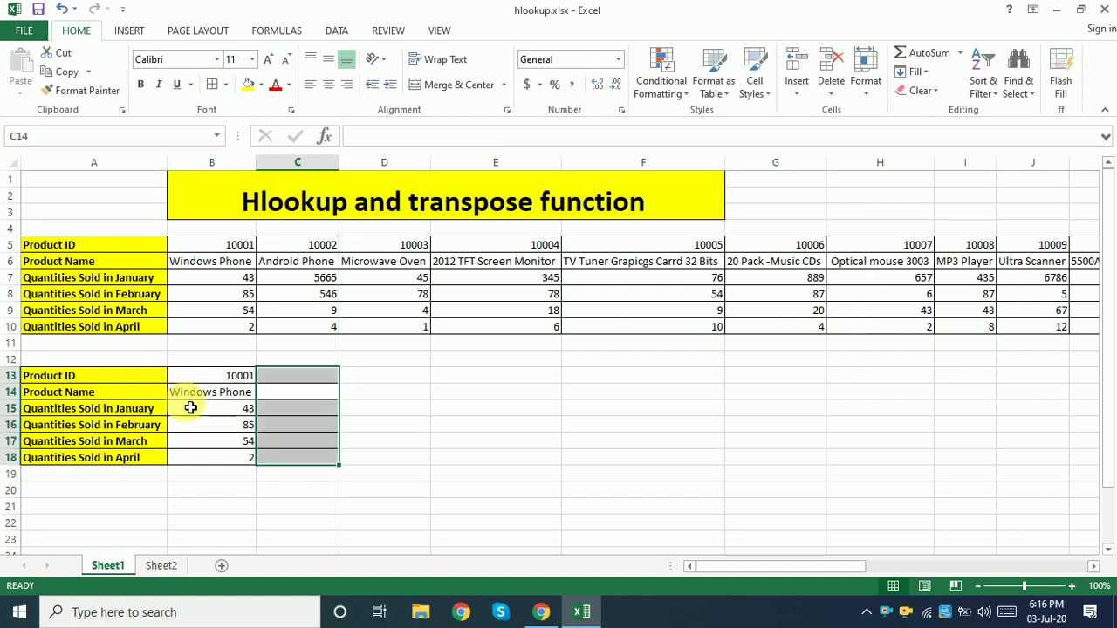
- Define the name "table" for the whole product table range A5:W10
left_click_drag(109, 246, 1044, 326)
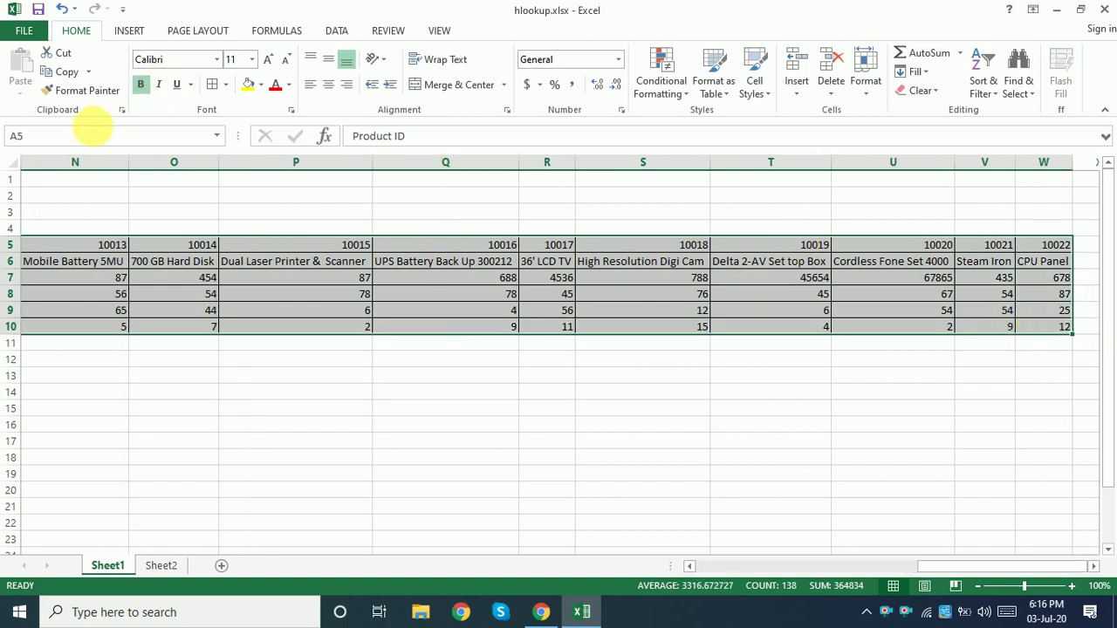
left_click(91, 137)
type("table")
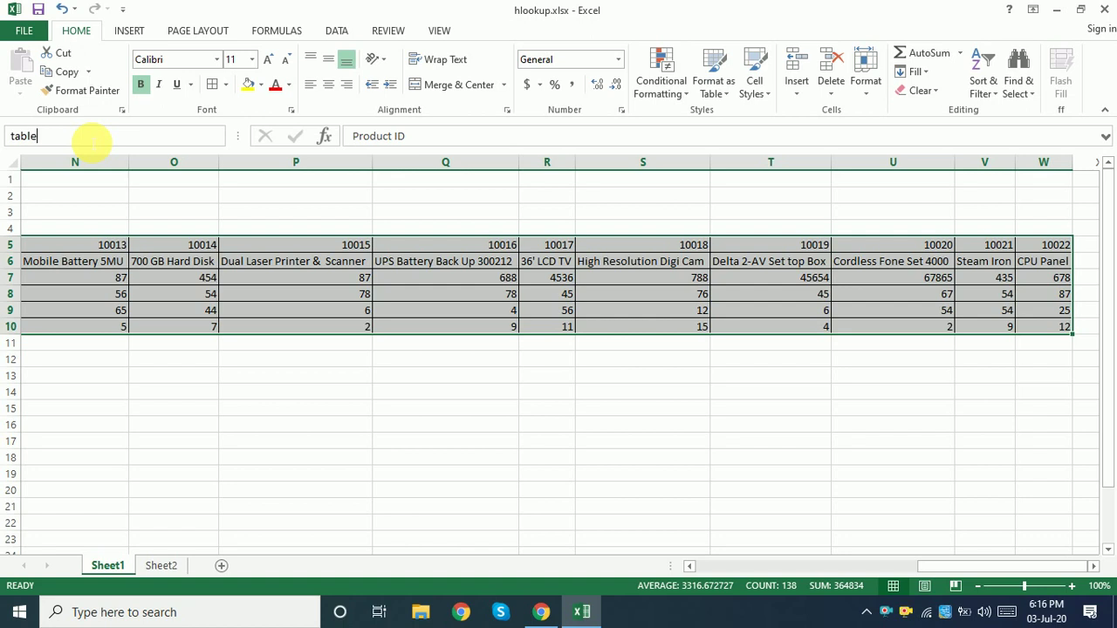
key("Return")
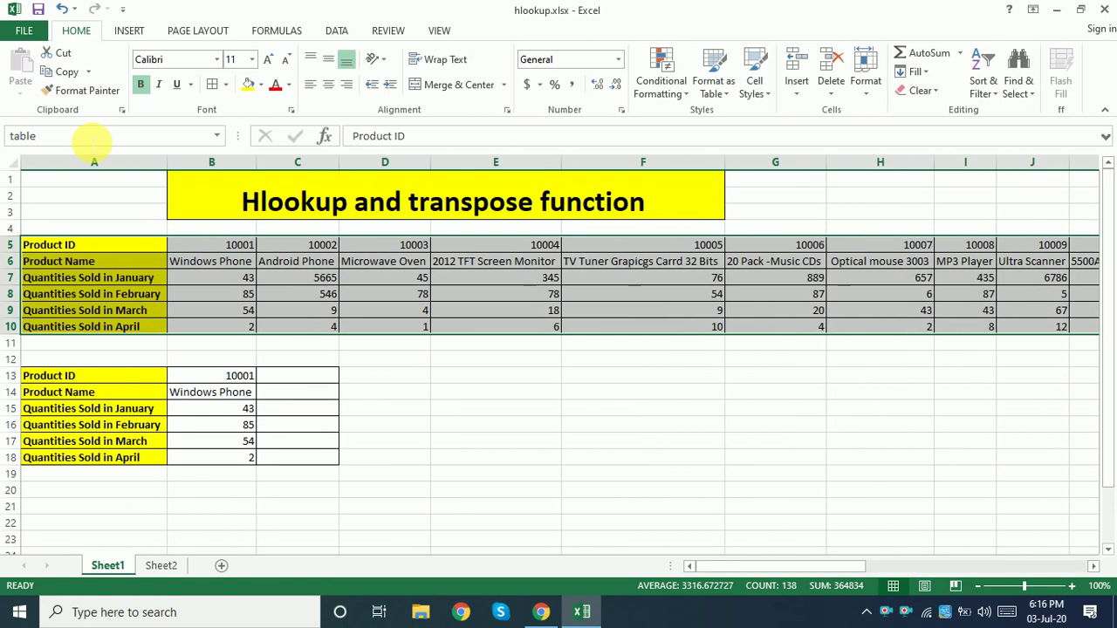
- Start an HLOOKUP formula in C14 with the absolute lookup value $C$13 and the named range table as its table array
left_click(319, 399)
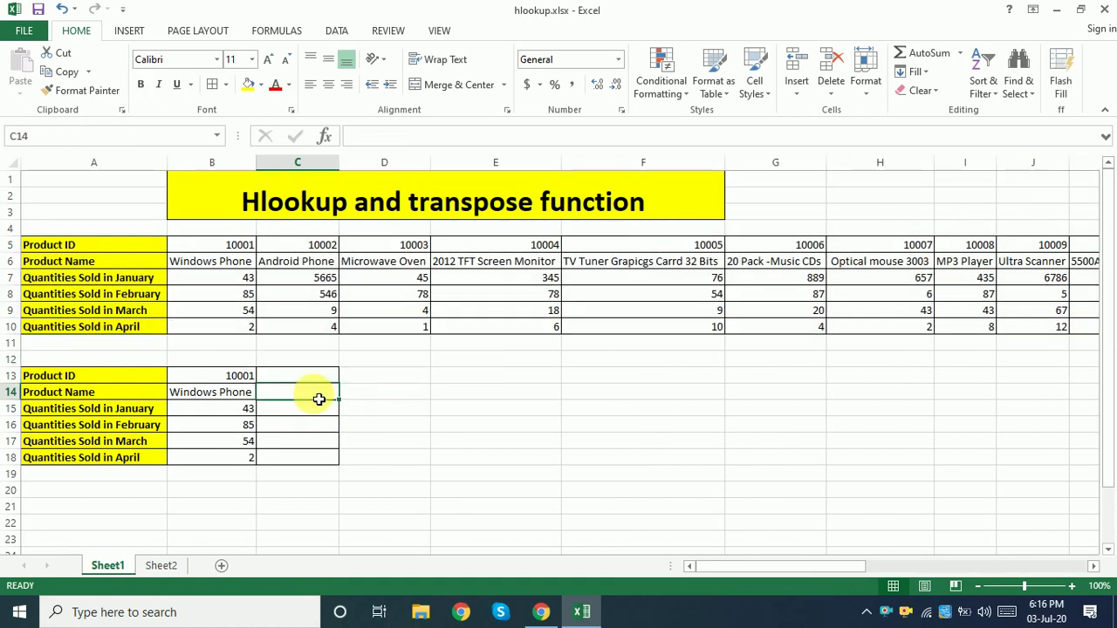
type("=h;")
key("BackSpace")
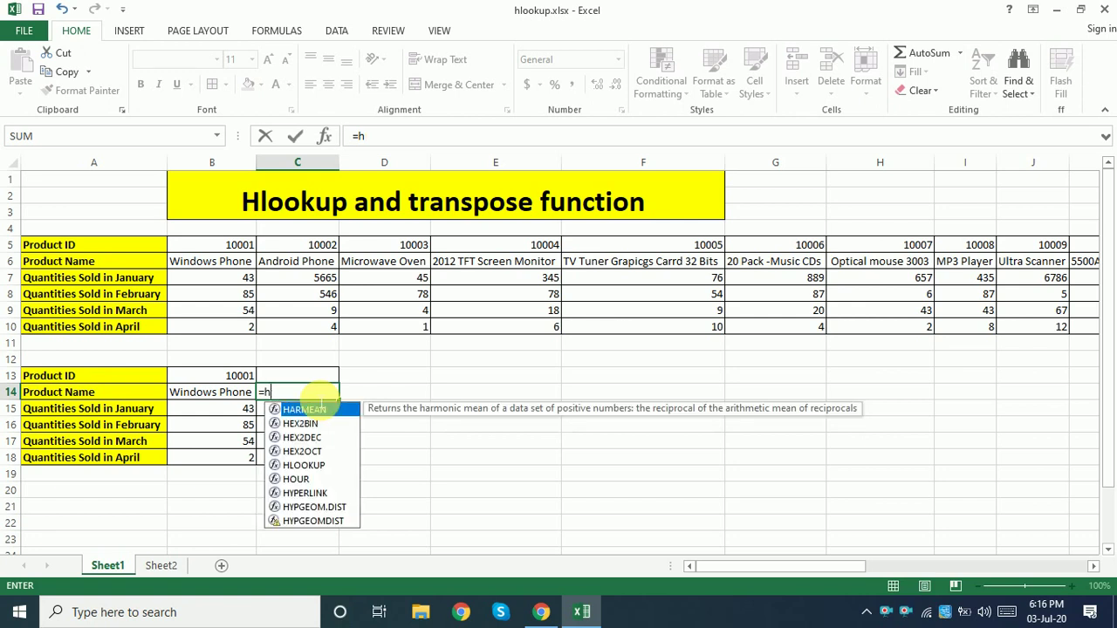
type("l")
key("Tab")
left_click(312, 380)
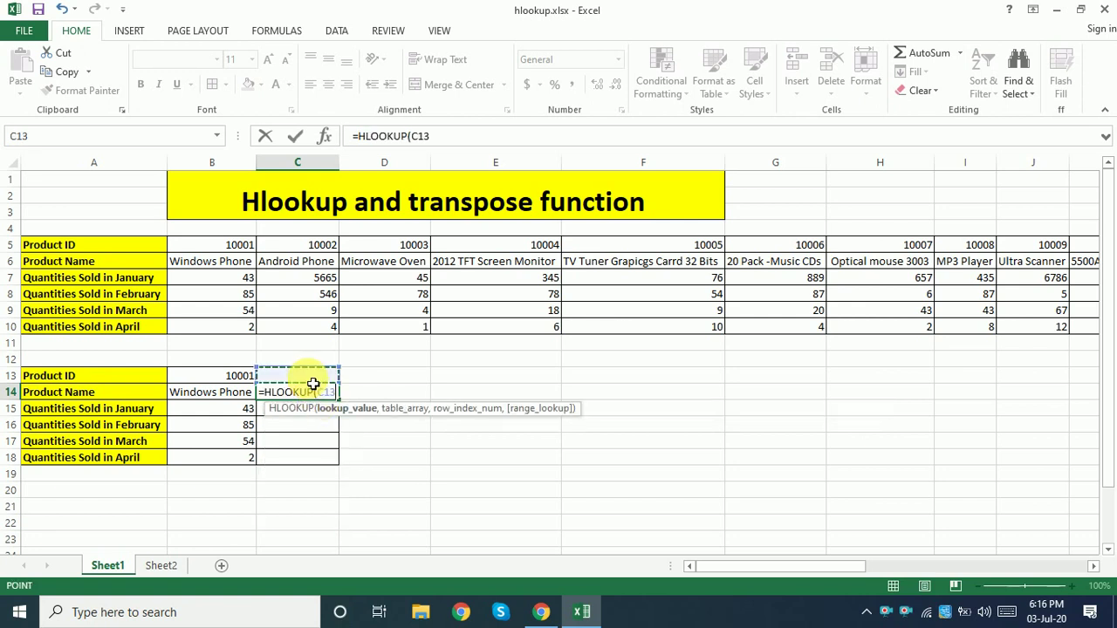
key("F4")
type(",")
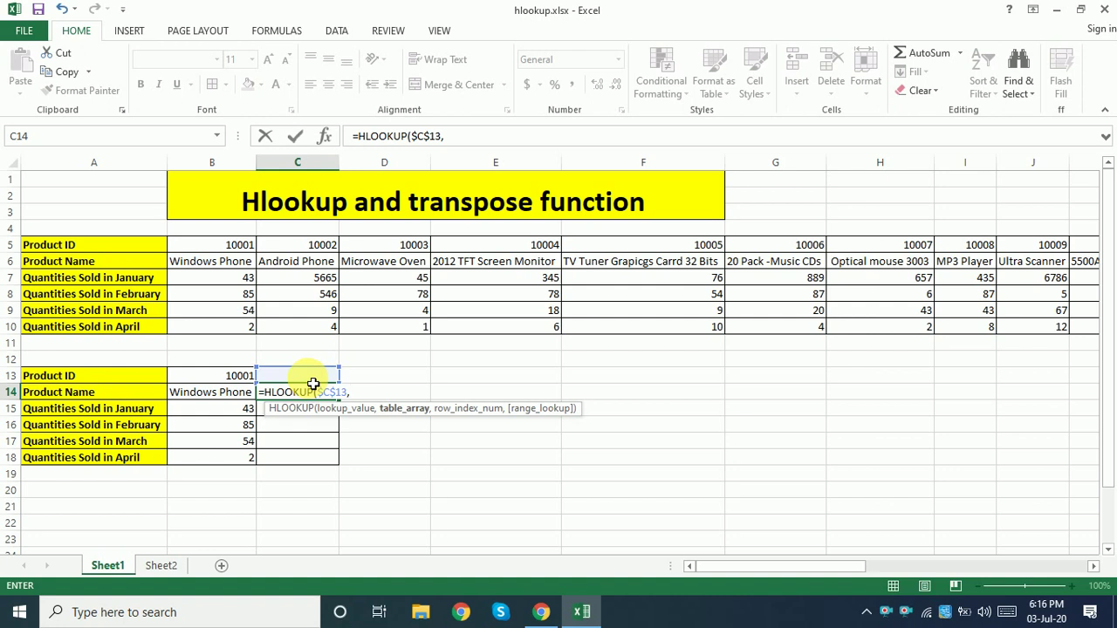
type("table")
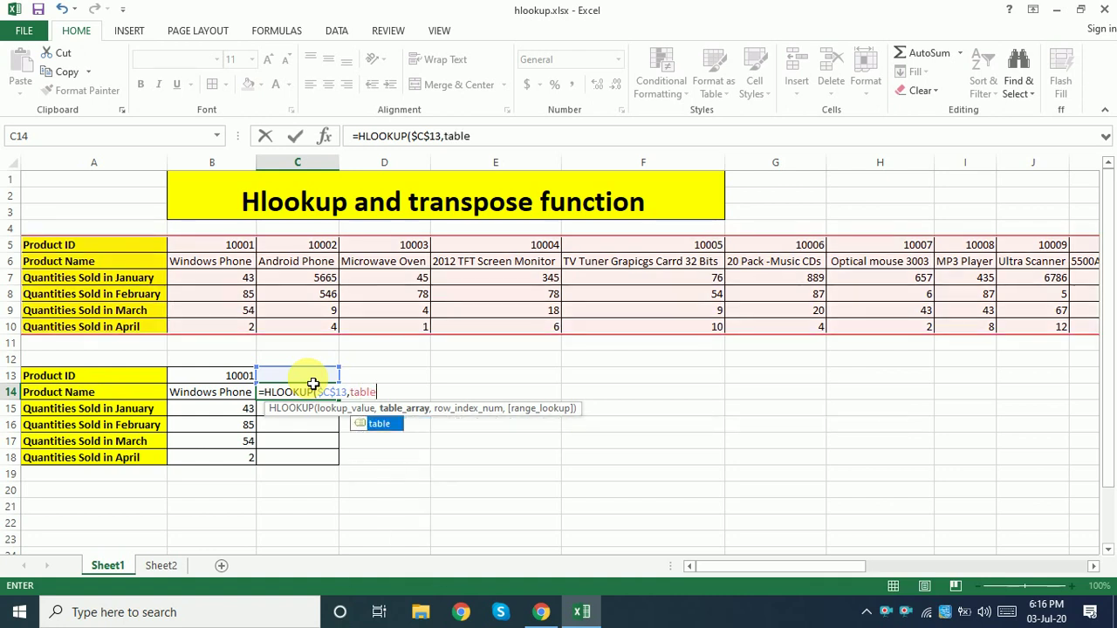
type(",")
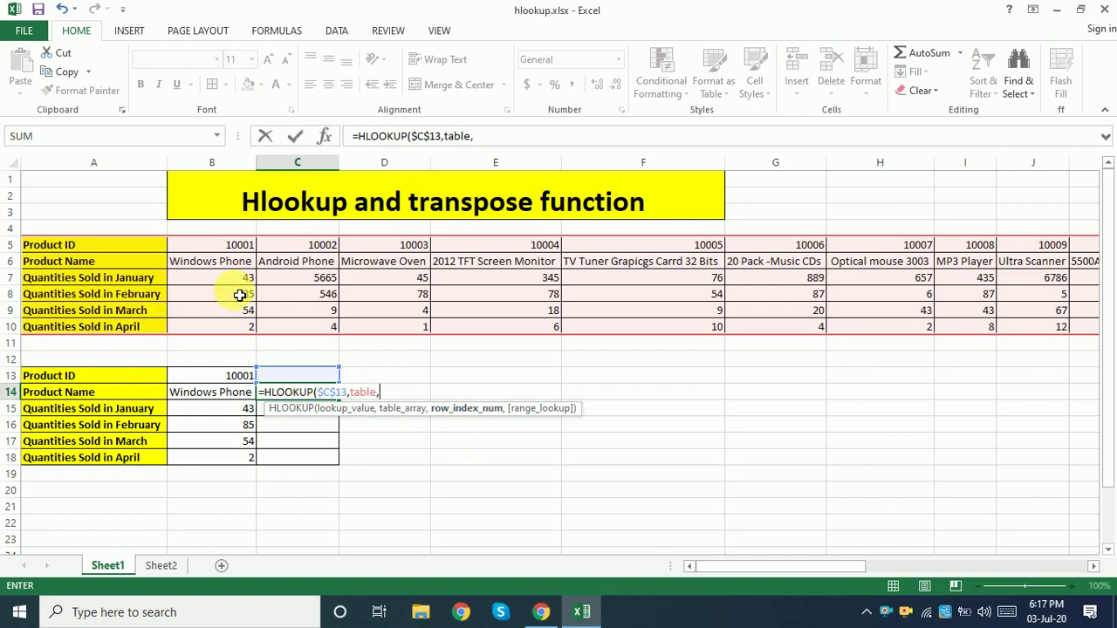
- Complete the C14 formula with ROWS($C$13:$C14) as the row index and 0 for an exact match, and enter it
type("rows")
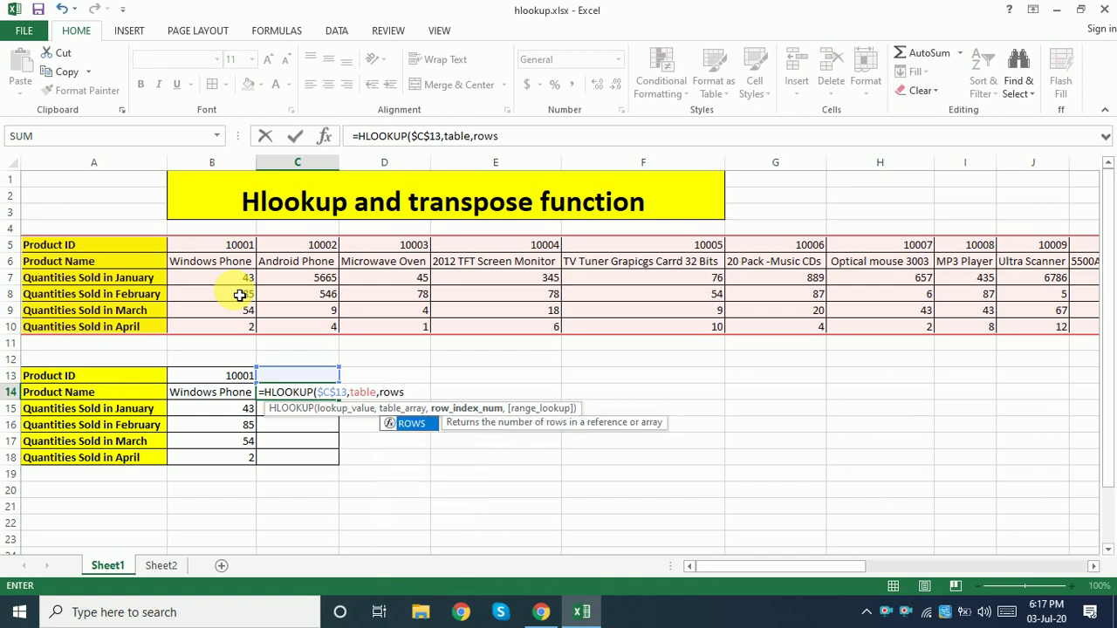
key("Tab")
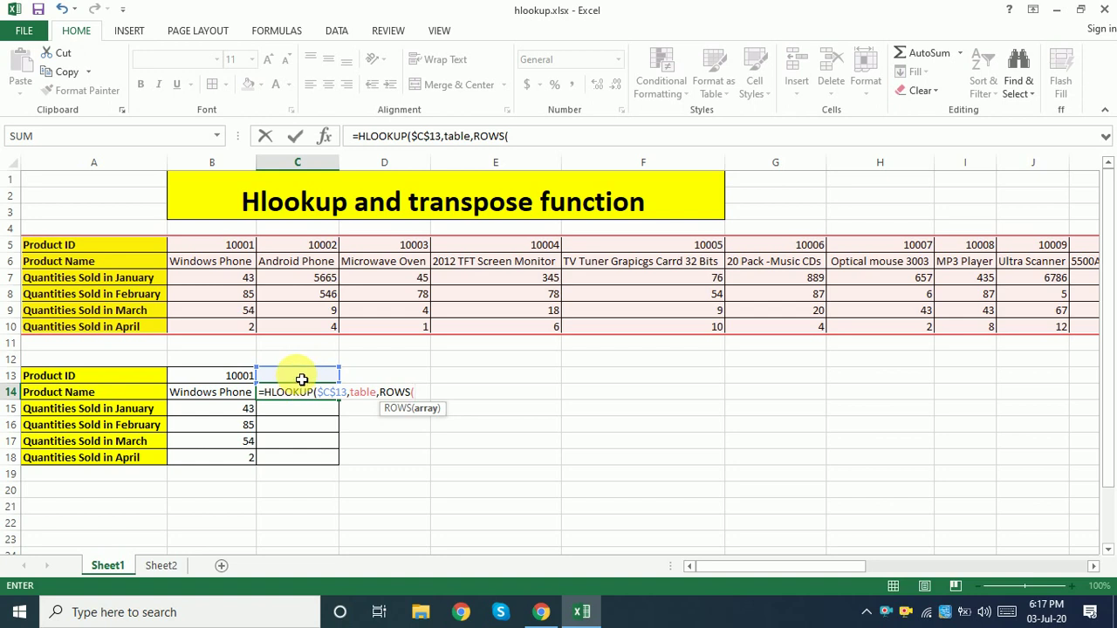
left_click_drag(301, 380, 298, 391)
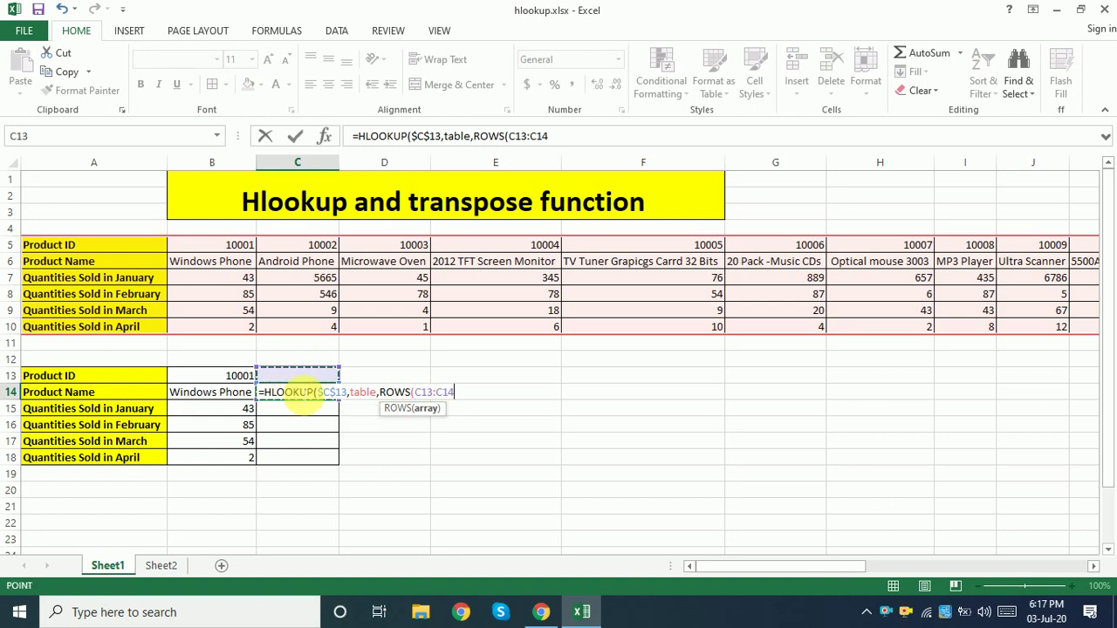
type(")")
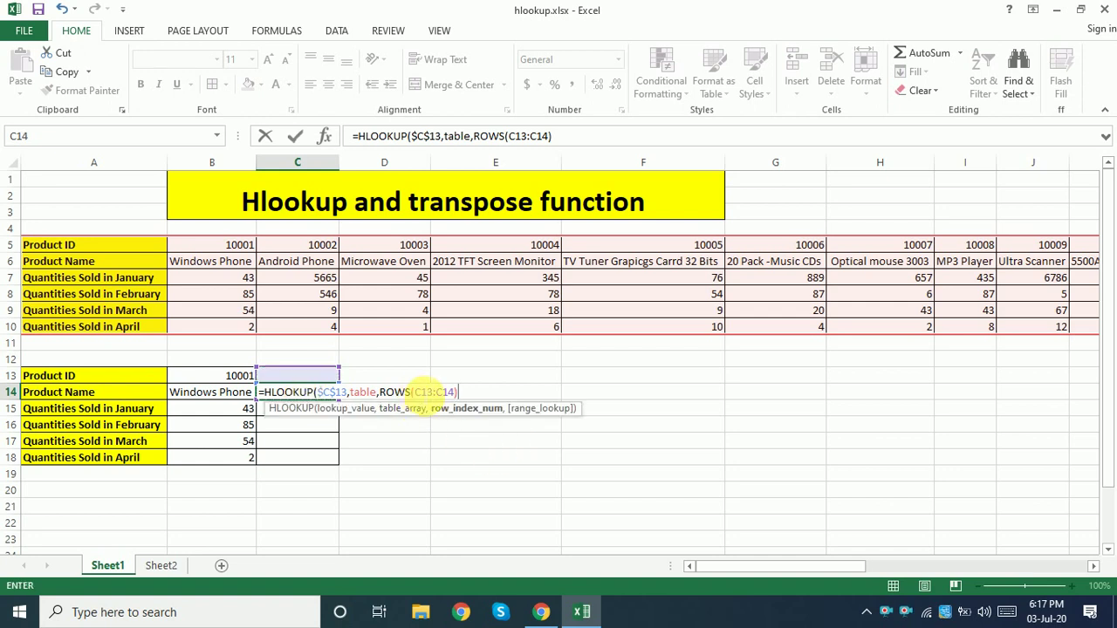
left_click(414, 391)
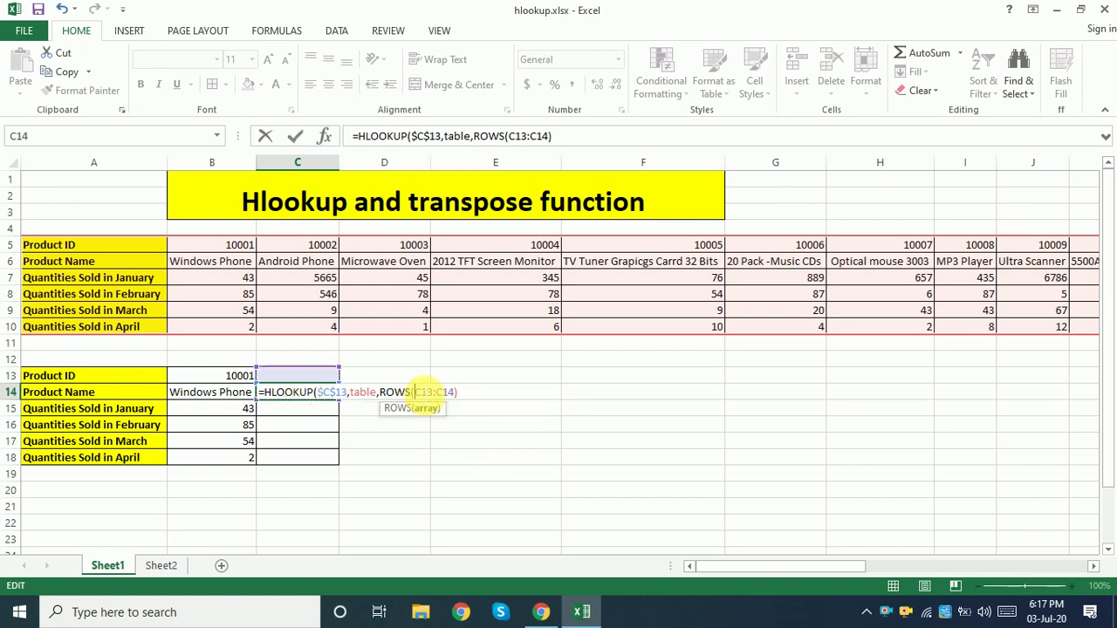
key("F4")
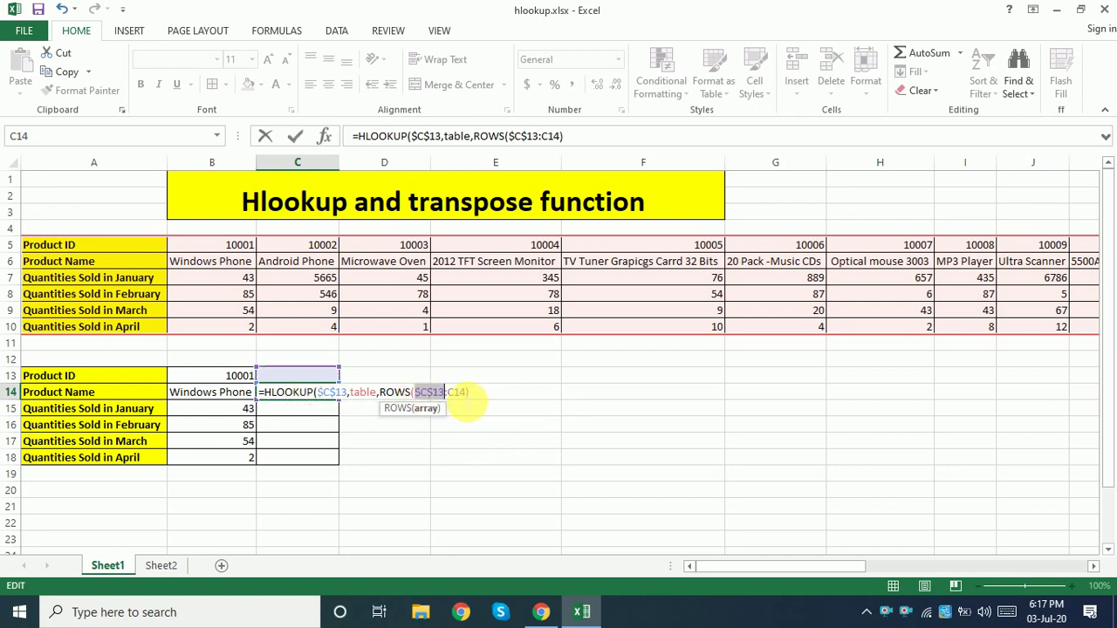
left_click(460, 393)
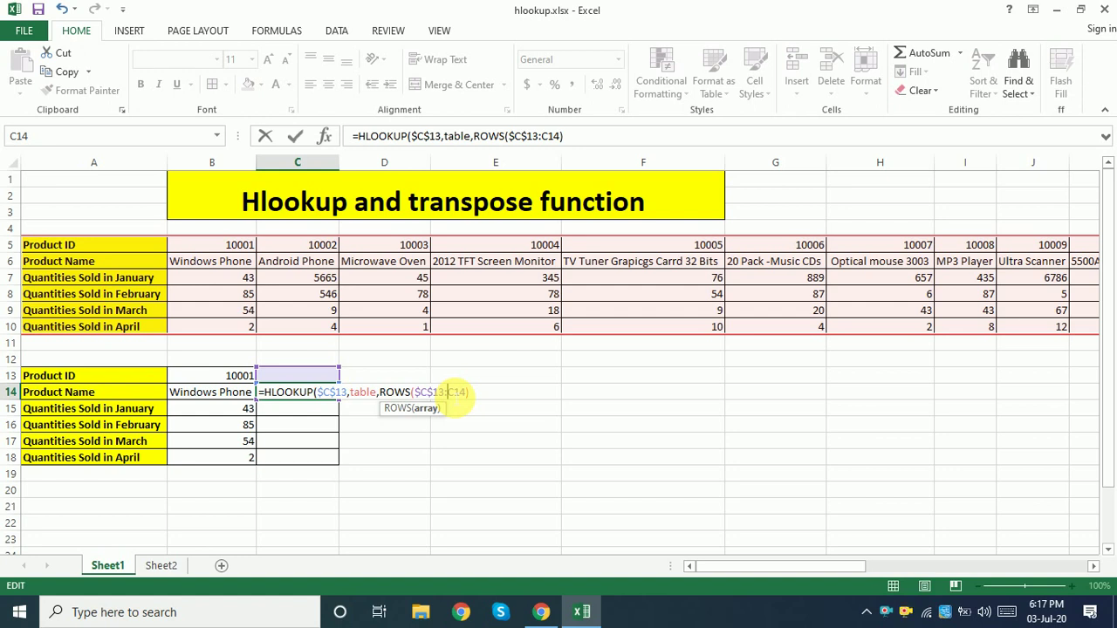
left_click(448, 392)
type("$")
key("End")
type(",")
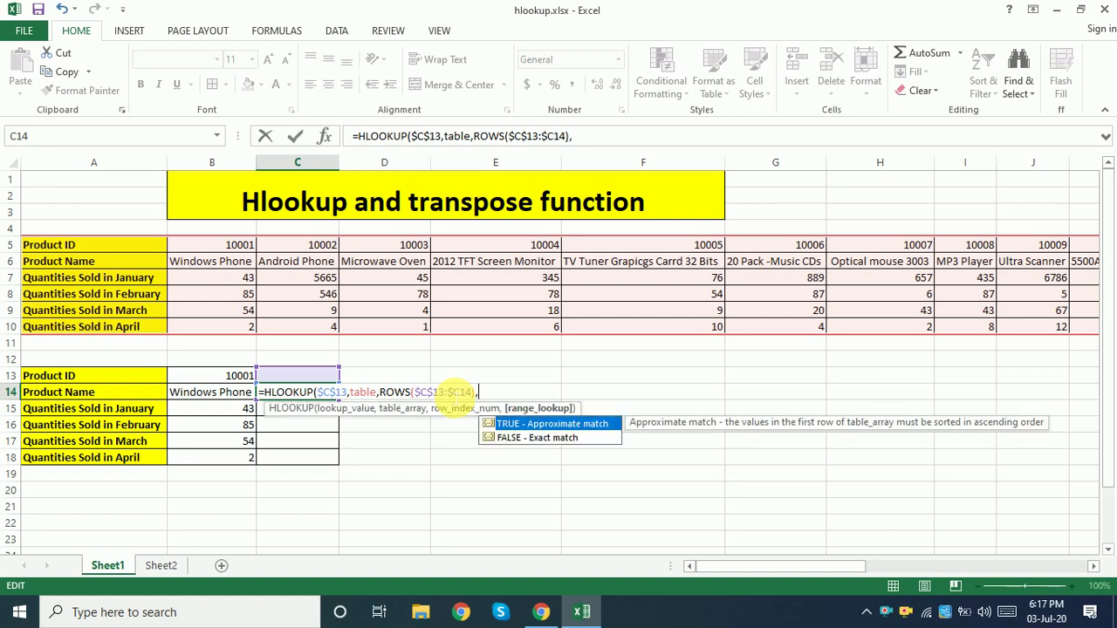
type("0")
type(")")
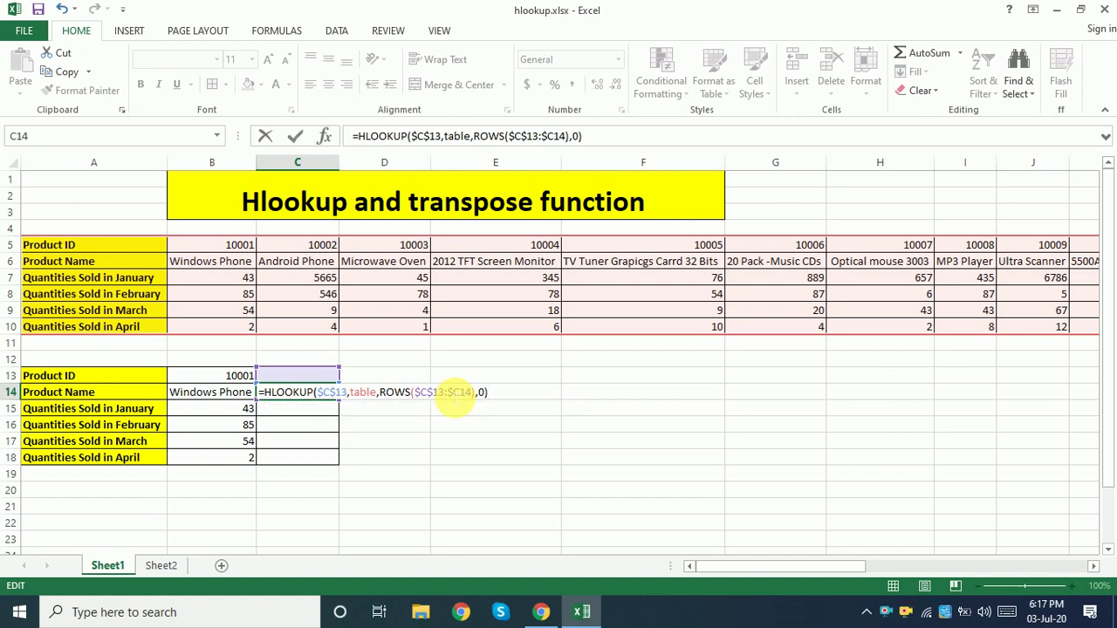
key("Return")
- Copy the HLOOKUP formula from C14 down through C18
key("Up")
key("ctrl+c")
key("shift+Down")
key("shift+Down")
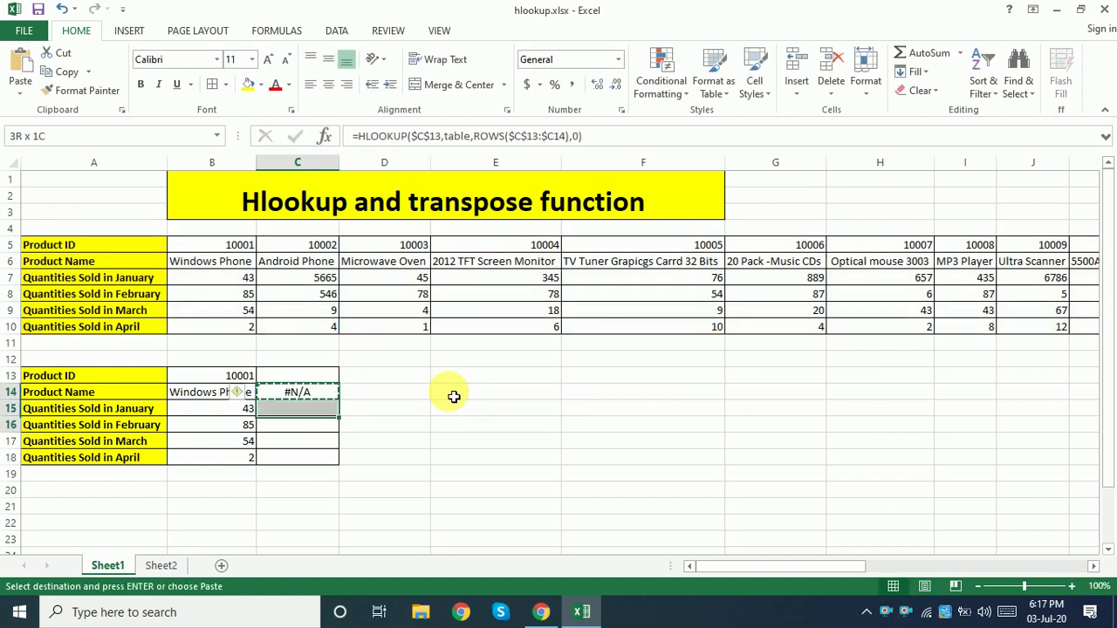
key("shift+Down")
key("shift+Down")
key("ctrl+v")
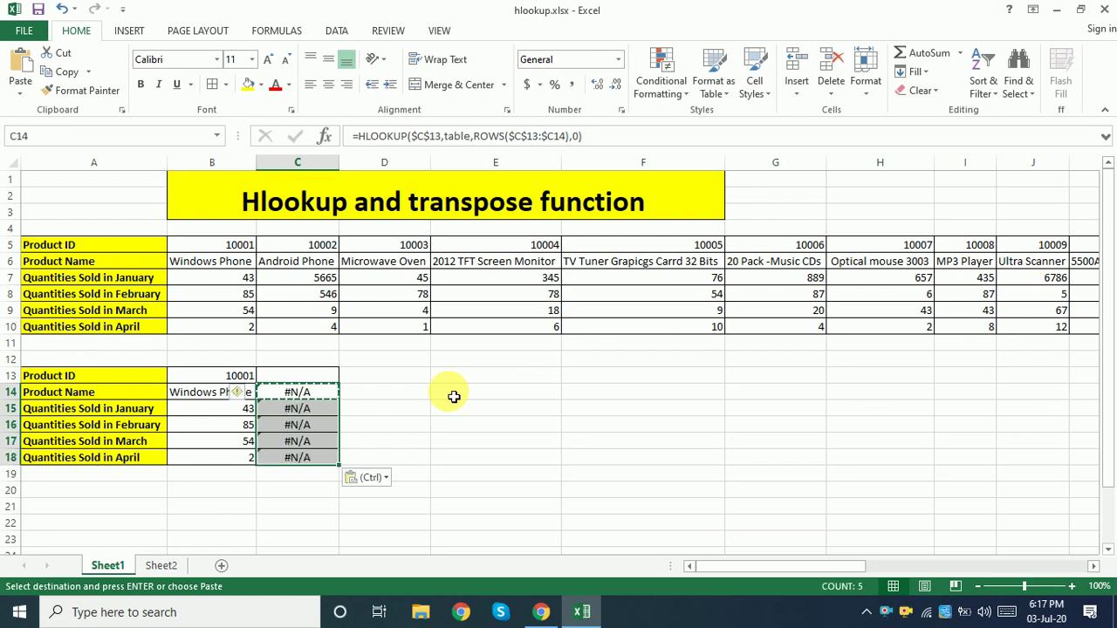
key("Escape")
- Copy the first product ID, 10001, from B5 and paste it into the lookup cell C13
key("Up")
key("Up")
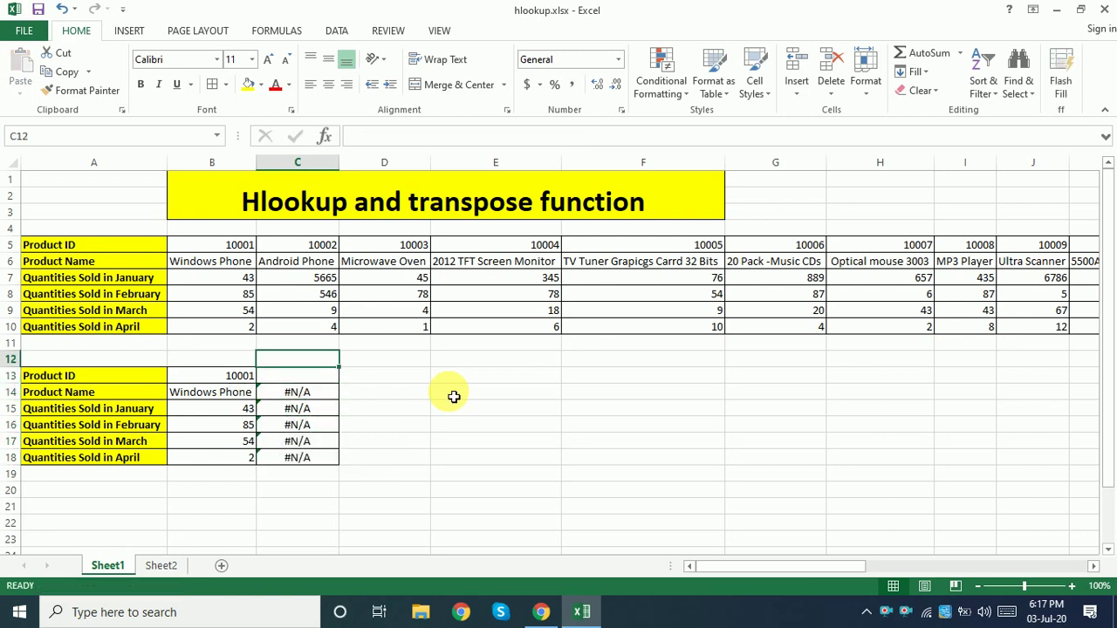
key("Up")
key("Up")
key("Up")
key("Up")
key("Up")
key("Up")
key("Up")
key("Left")
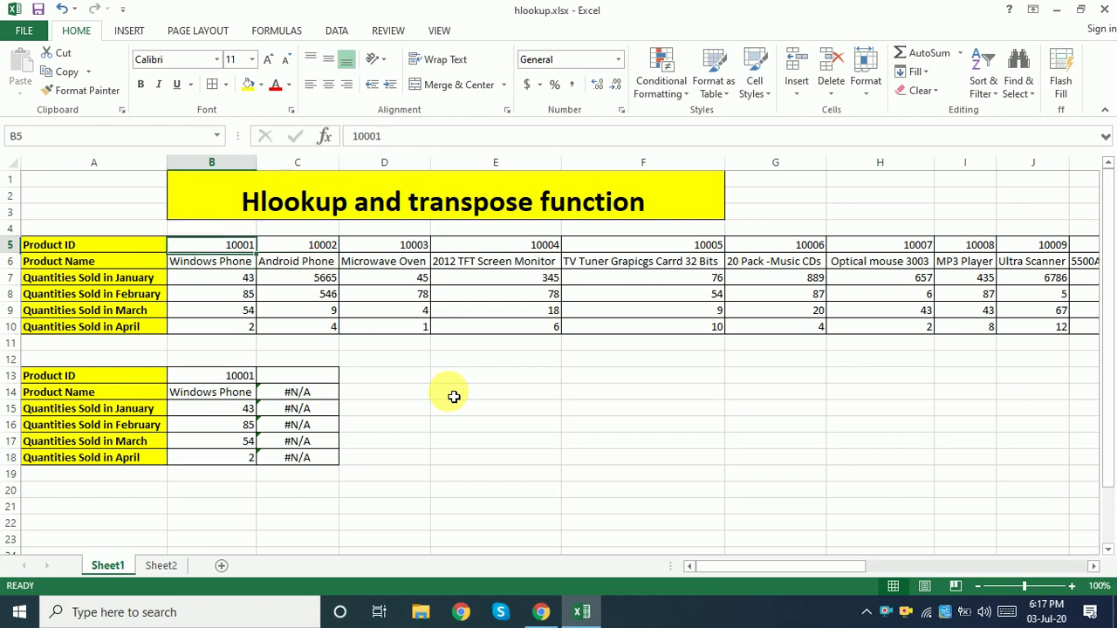
key("ctrl+c")
key("Right")
key("Right")
key("Down")
key("Down")
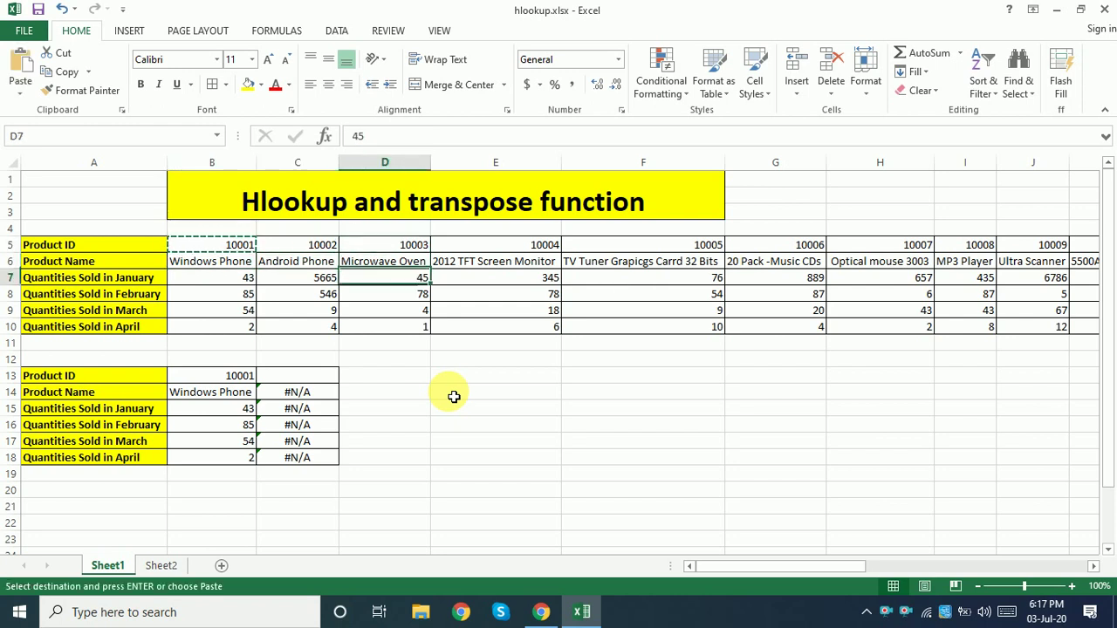
key("Down")
key("Down")
key("Down")
key("Down")
key("Left")
key("Down")
key("Down")
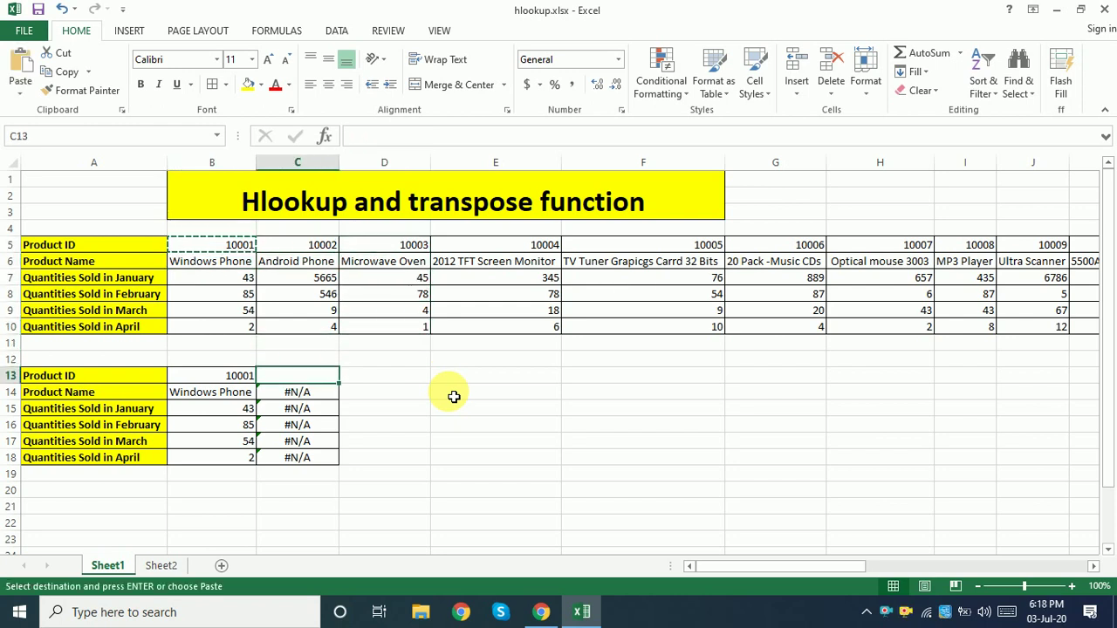
key("ctrl+v")
key("Escape")
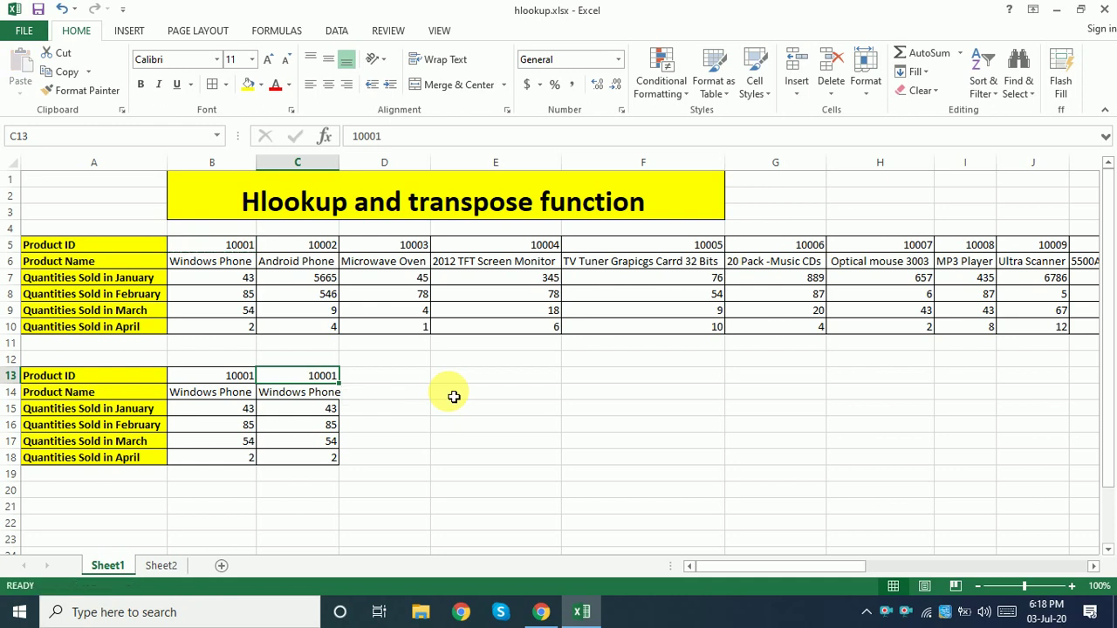
- Compare the relative references of the formulas in B14 and B15 with the absolute and named references in C14
key("Left")
key("Down")
key("F2")
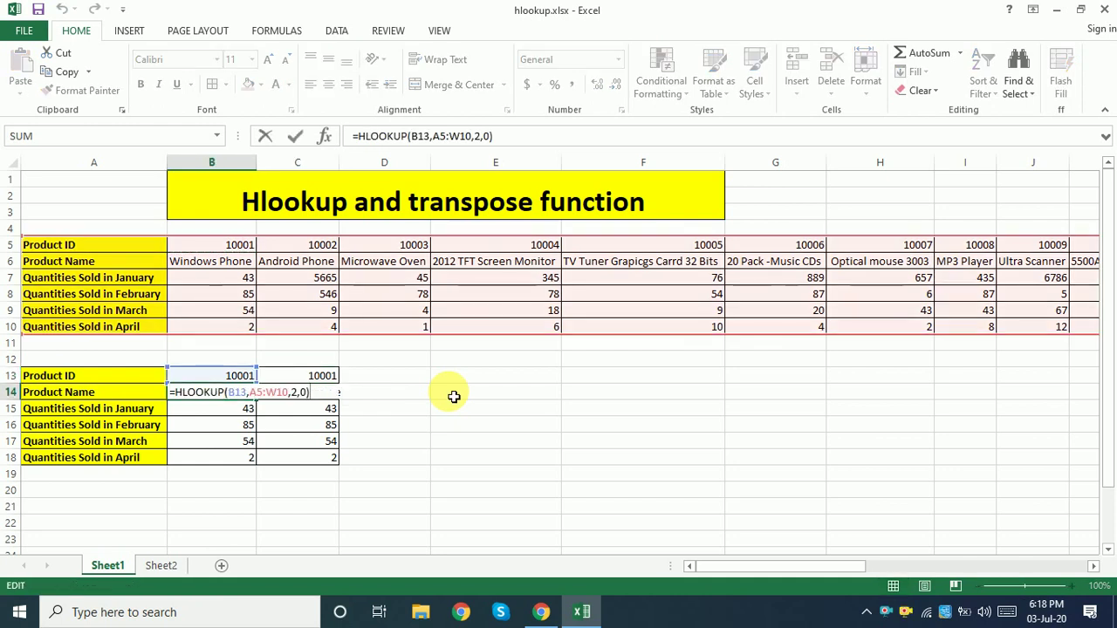
key("Return")
key("F2")
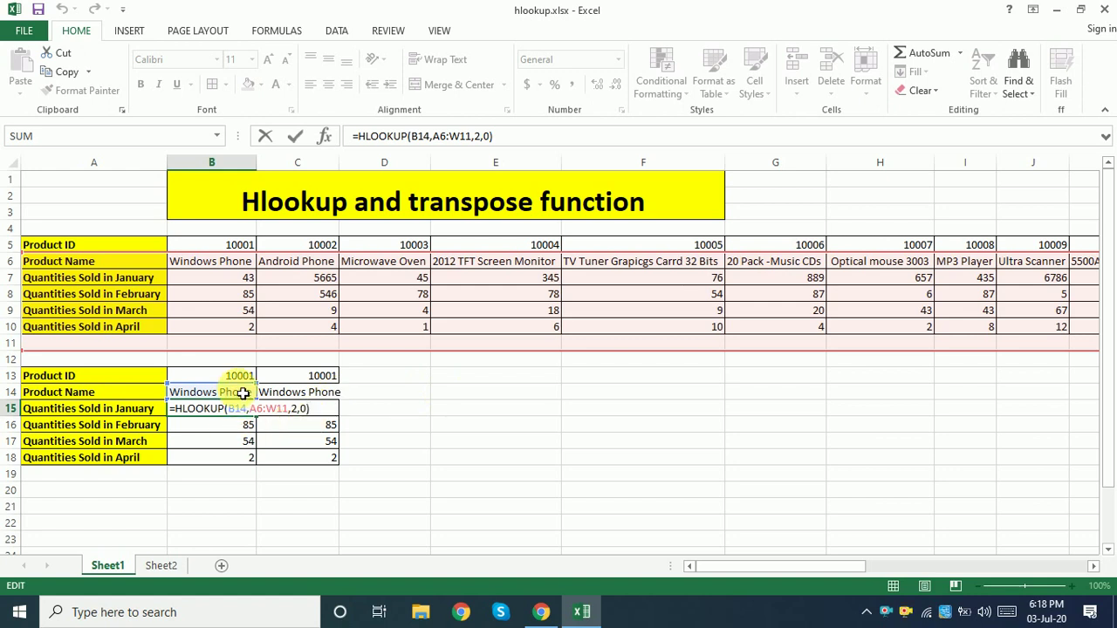
key("ctrl+Return")
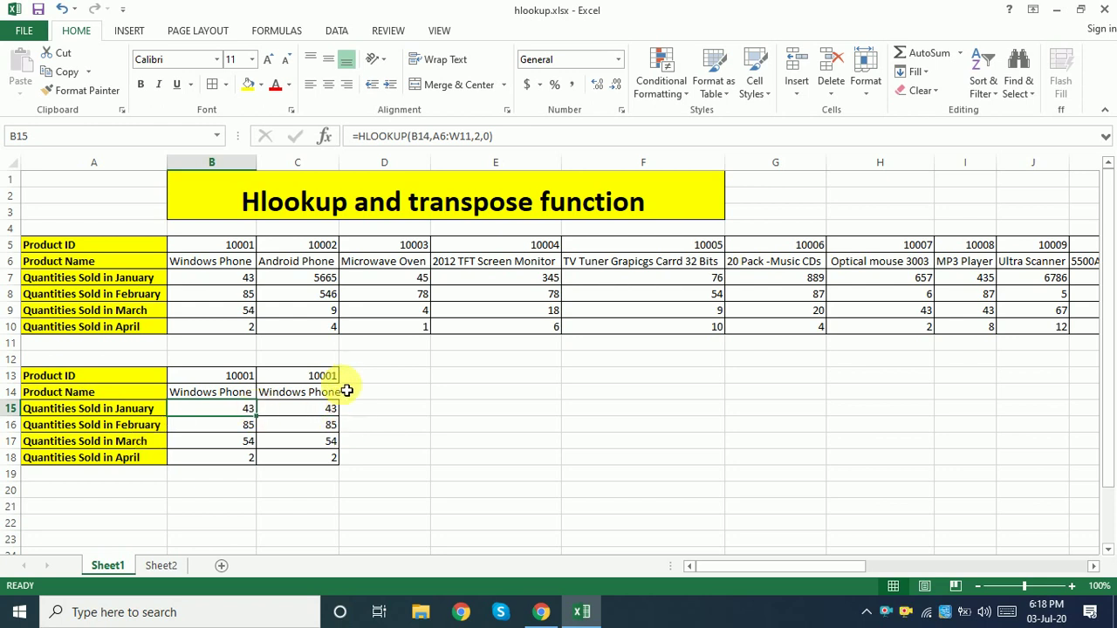
double_click(319, 393)
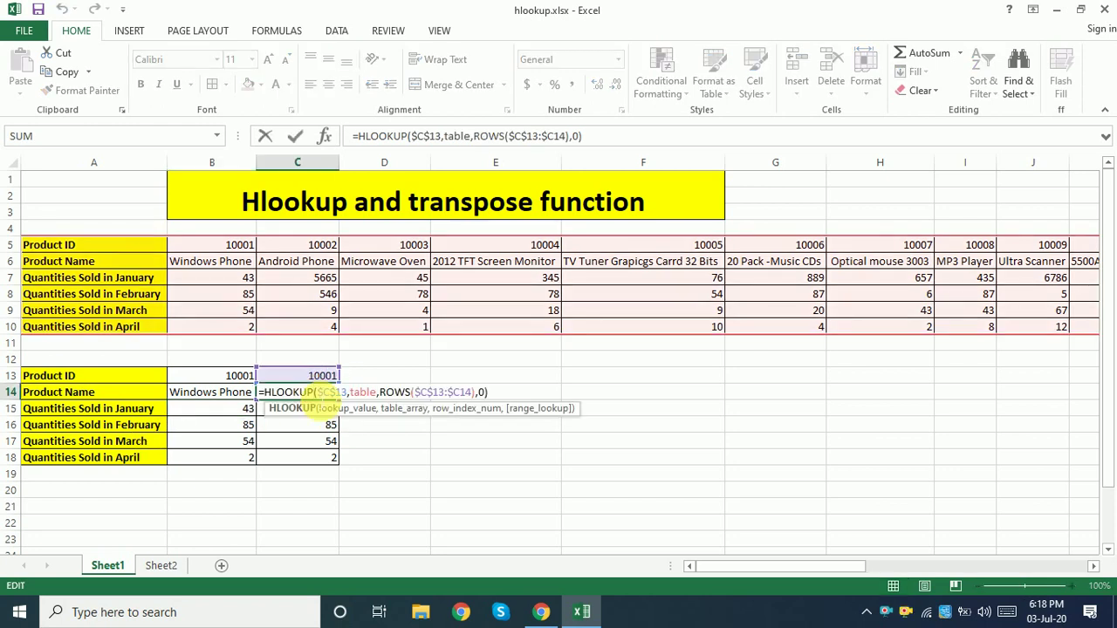
key("Escape")
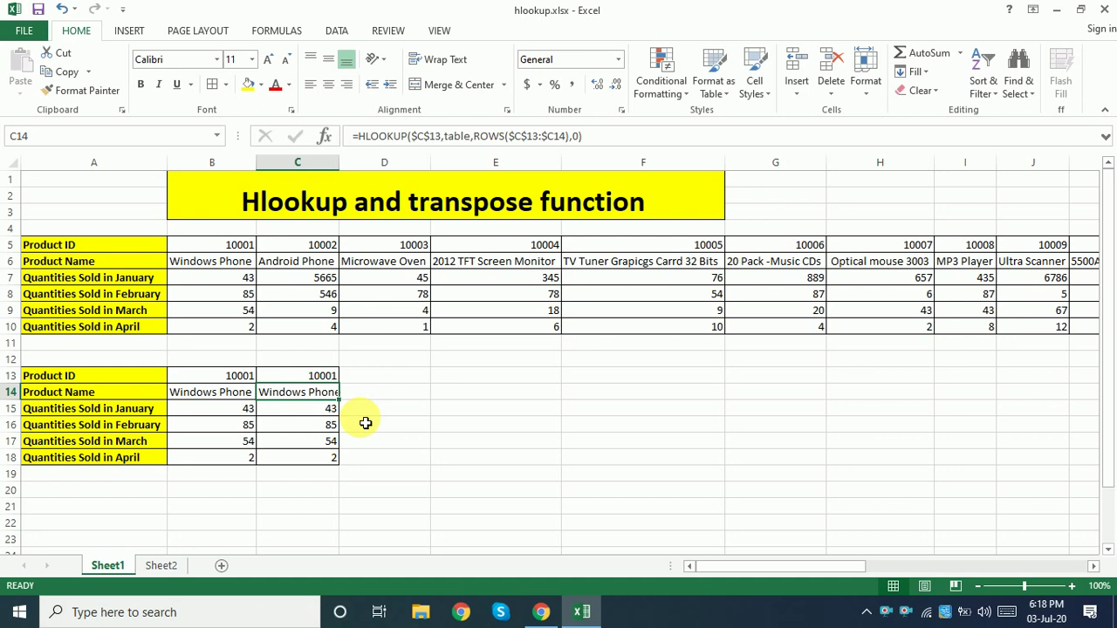
- Autofit the width of column C to its contents
double_click(340, 163)
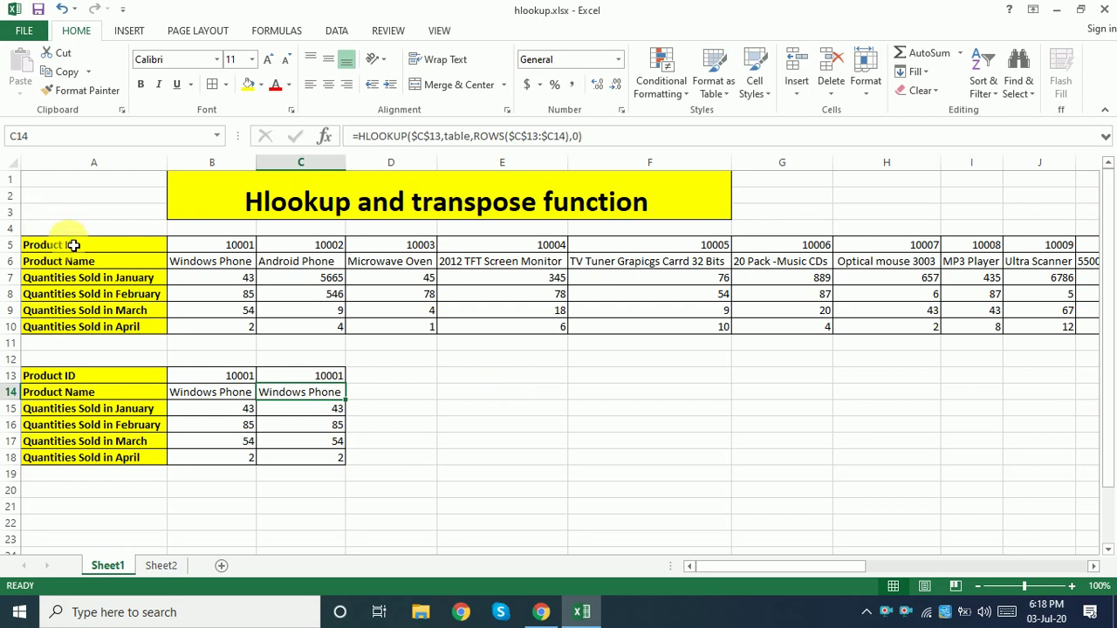
- Copy the product table A5:W10 and paste it at A22 using Paste Special with Transpose
left_click_drag(85, 248, 931, 330)
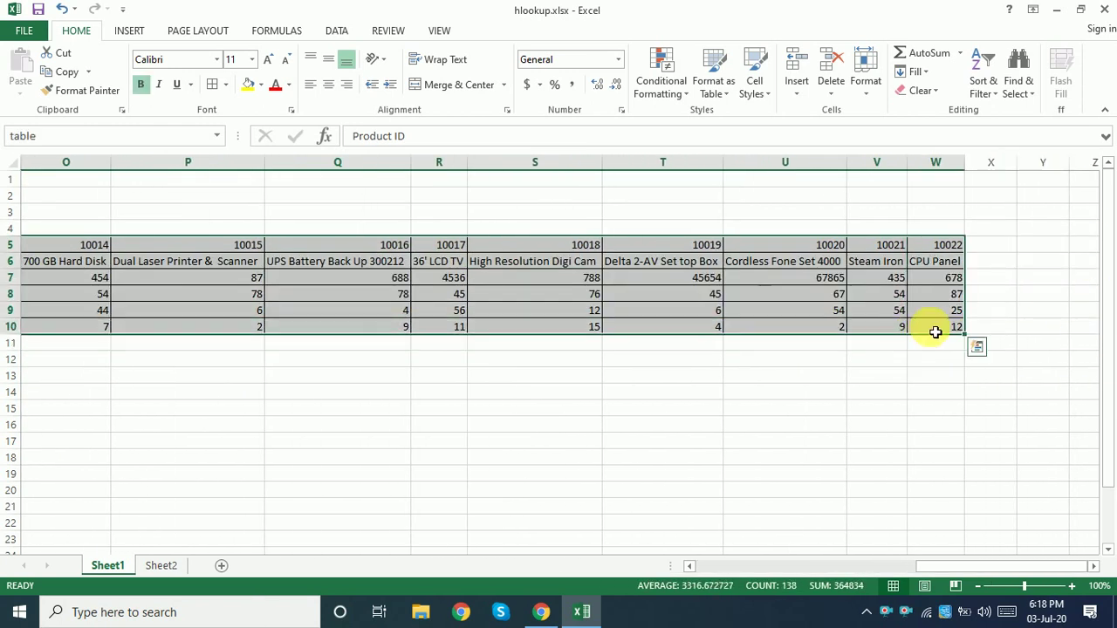
key("ctrl+c")
left_click(90, 448)
key("Left")
key("Left")
key("Left")
key("Left")
key("Left")
key("Left")
key("Left")
key("Left")
key("Left")
key("Left")
key("Left")
key("Left")
key("Left")
key("Left")
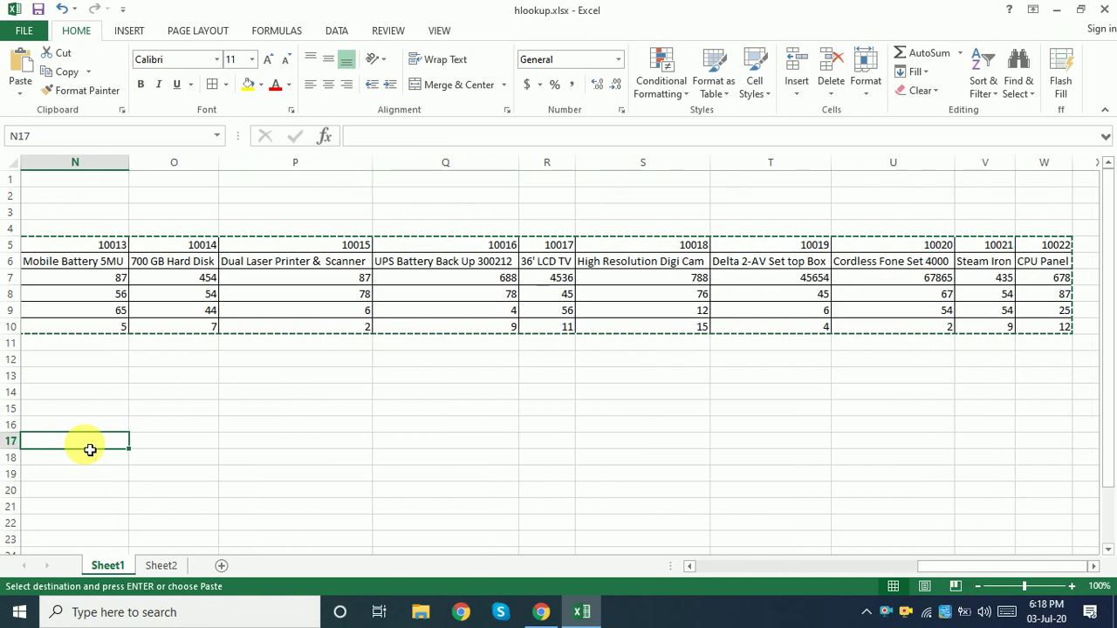
key("Down")
key("Down")
key("Down")
key("Down")
key("Down")
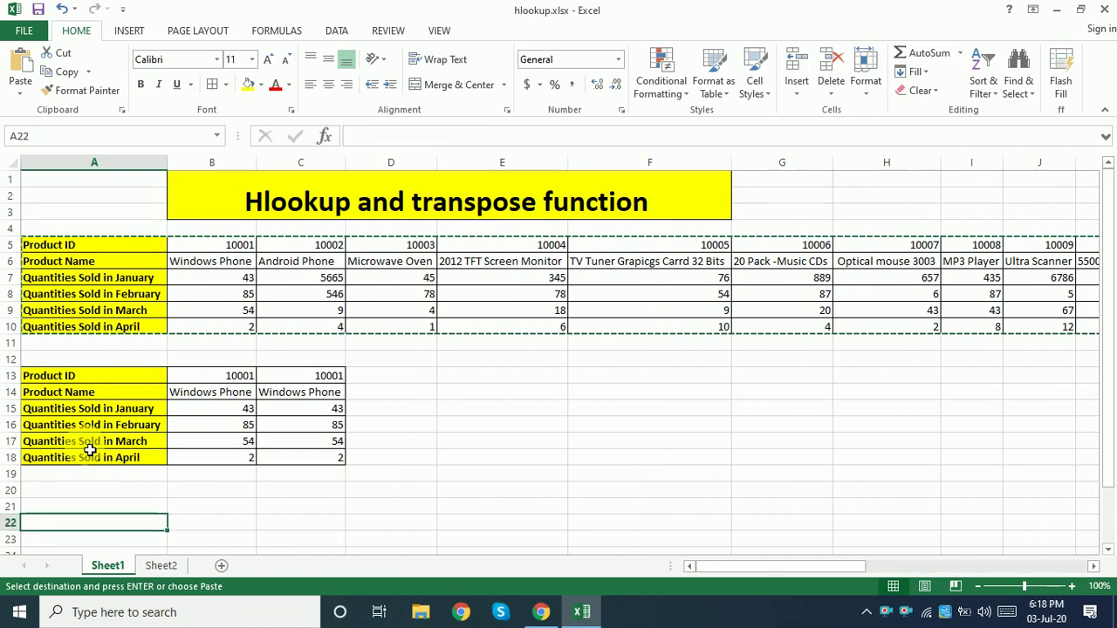
left_click(22, 98)
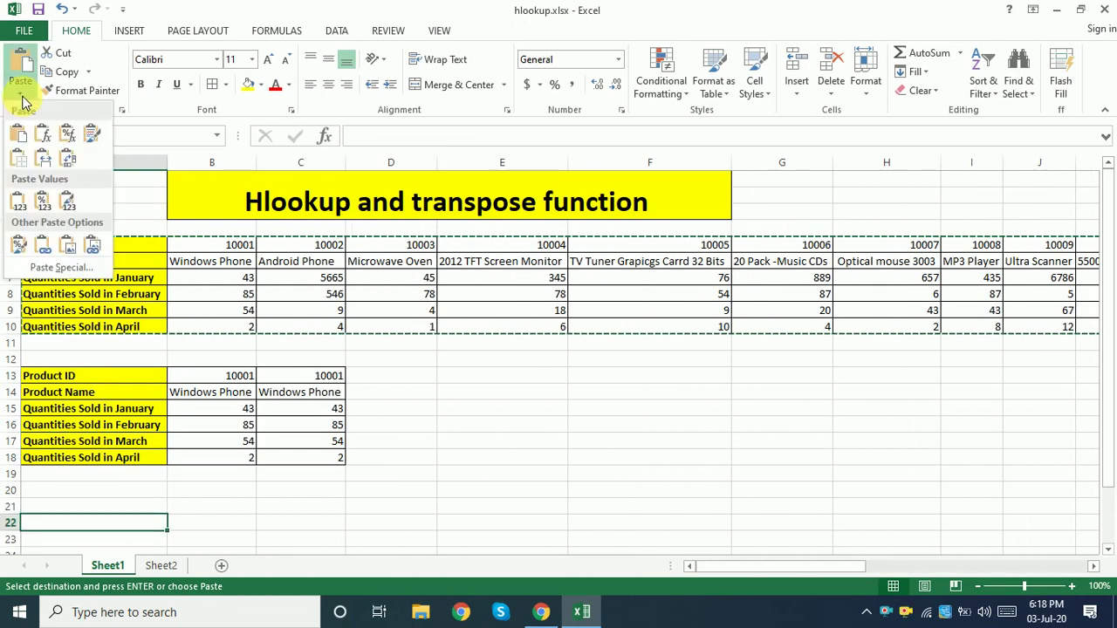
left_click(43, 266)
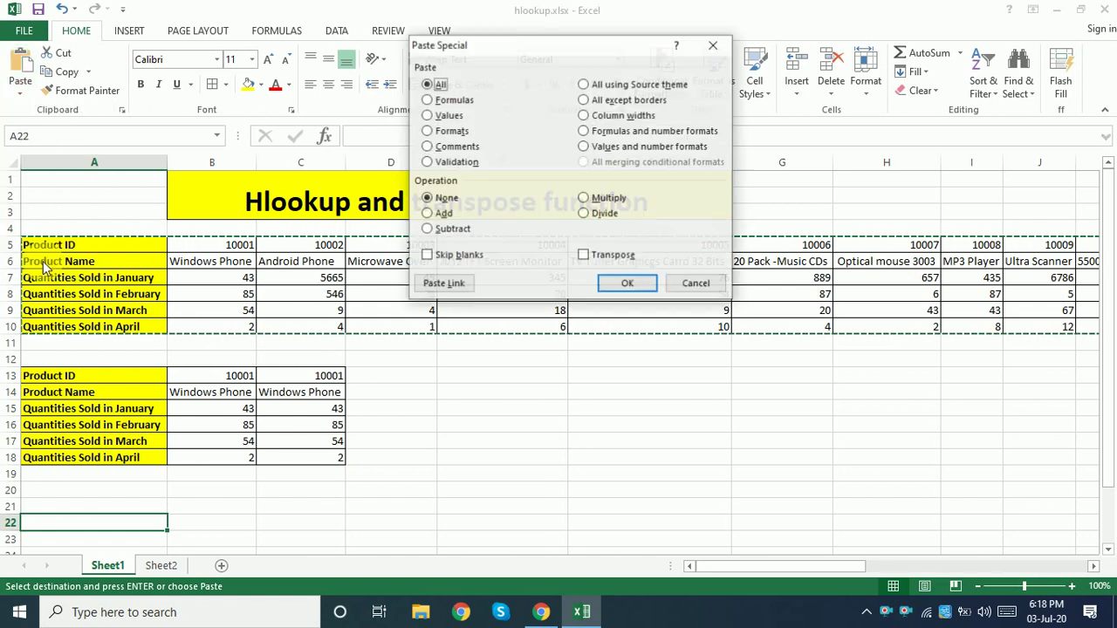
left_click(584, 256)
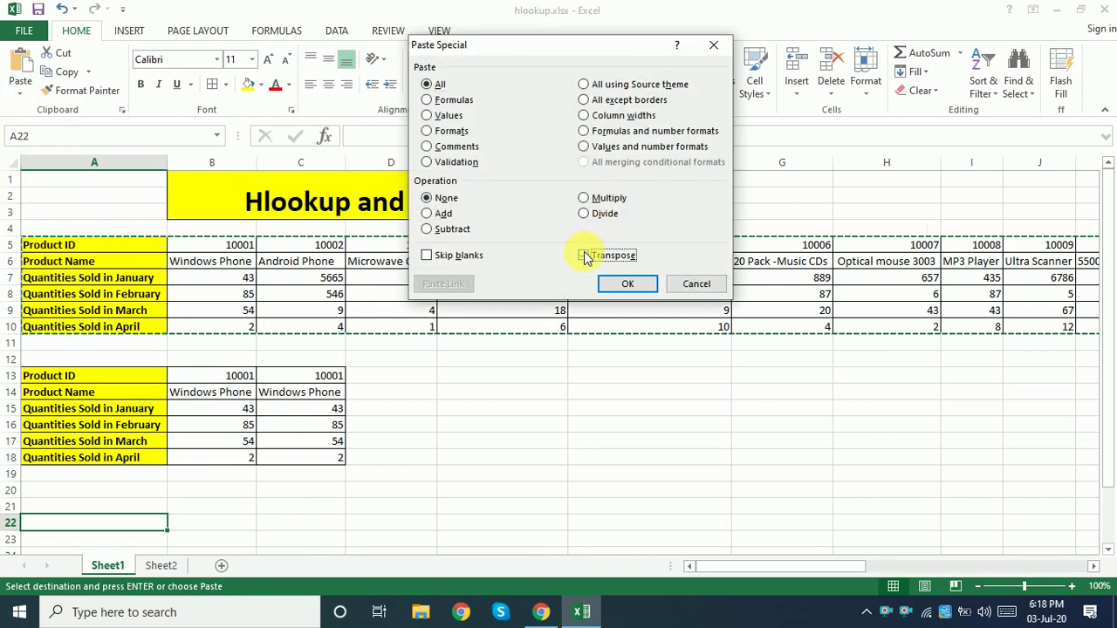
left_click(627, 284)
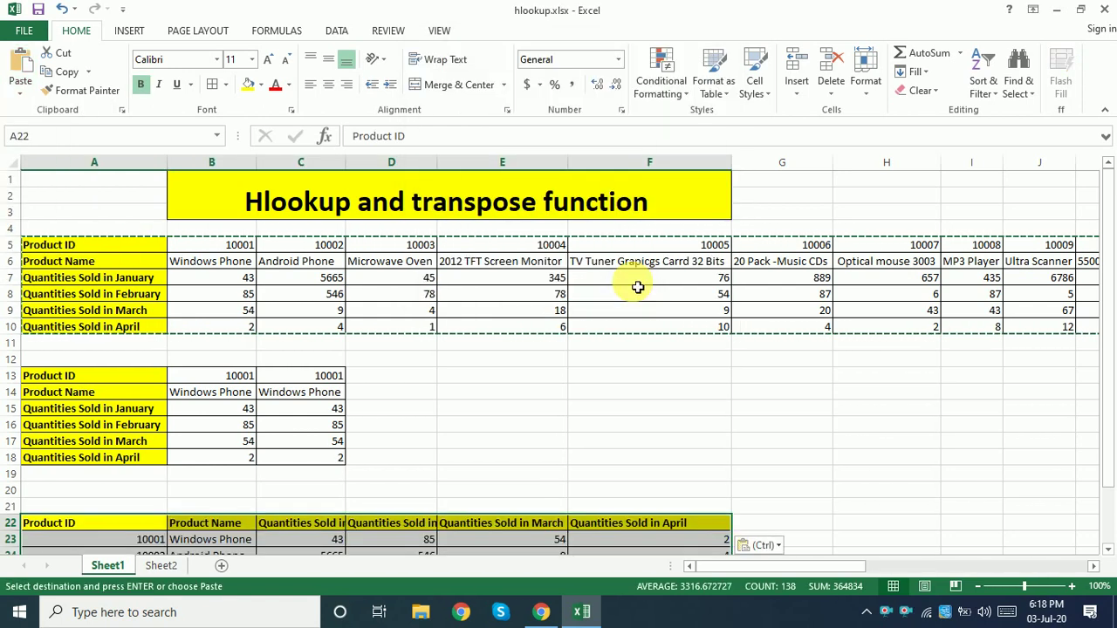
key("Return")
key("ctrl+z")
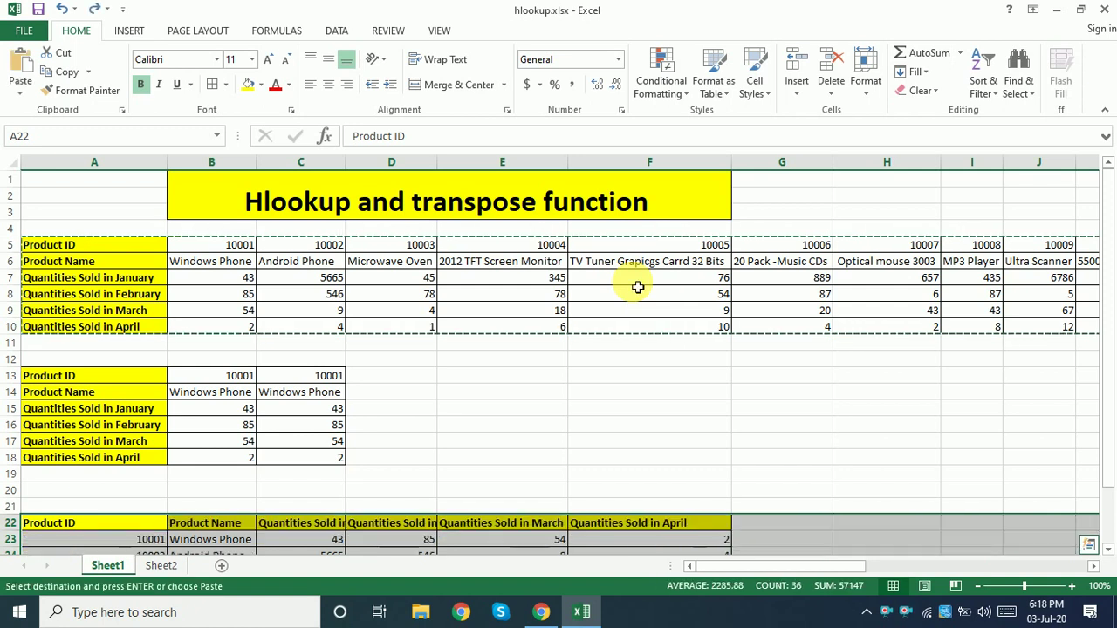
key("Escape")
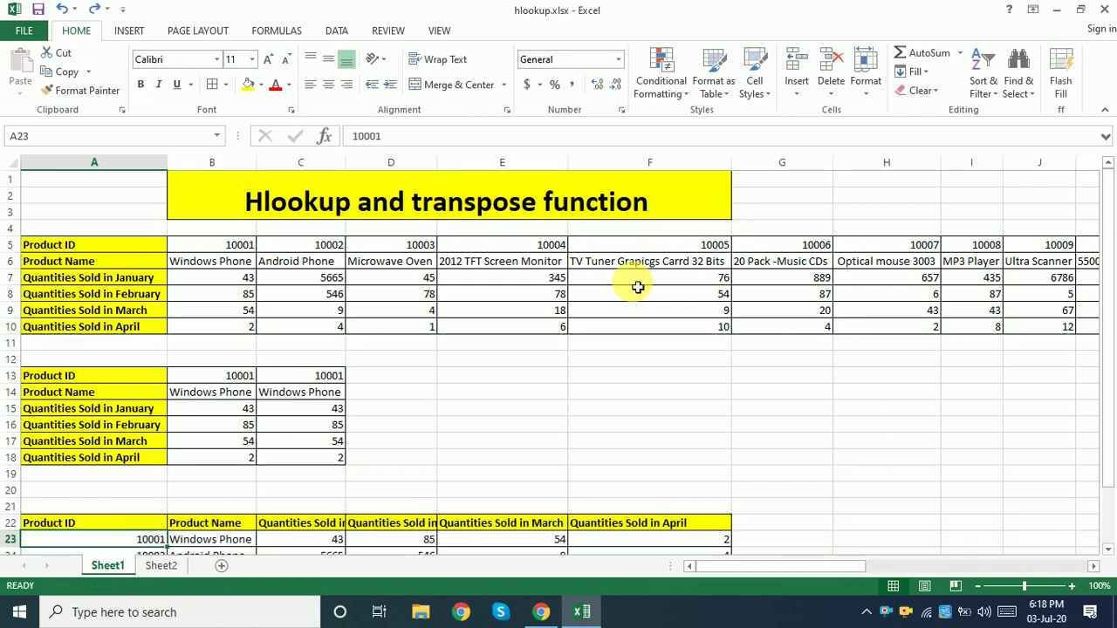
- Examine the transposed product table row by row and compare its vertical layout with the original table above
key("Down")
key("Down")
key("Down")
key("Down")
key("Down")
key("Up")
key("Up")
key("Up")
key("Up")
key("Up")
key("Up")
key("Up")
key("Up")
key("Up")
key("Up")
key("Up")
key("Up")
key("Up")
key("Up")
key("Up")
key("Up")
key("Up")
key("Up")
key("Up")
key("Up")
key("Up")
key("Up")
key("Up")
key("Up")
key("Up")
key("Up")
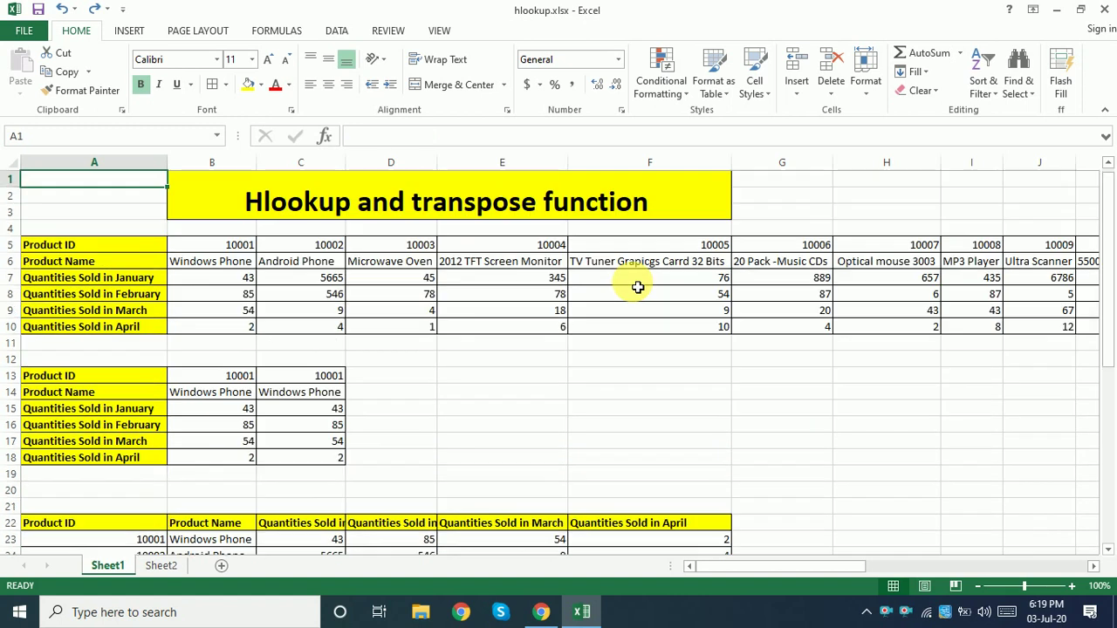
key("Down")
key("Down")
key("Down")
key("Down")
key("Down")
key("Down")
key("Down")
key("Down")
key("Down")
key("Down")
key("Down")
key("Down")
key("Down")
key("Down")
key("Down")
key("Down")
key("Down")
key("Down")
key("Down")
key("Down")
key("Down")
key("Down")
key("Down")
key("Down")
key("Down")
key("Down")
key("Down")
key("Down")
key("Down")
key("Down")
key("Down")
key("Down")
key("Down")
key("Down")
key("Down")
key("Down")
key("Down")
key("Down")
key("Down")
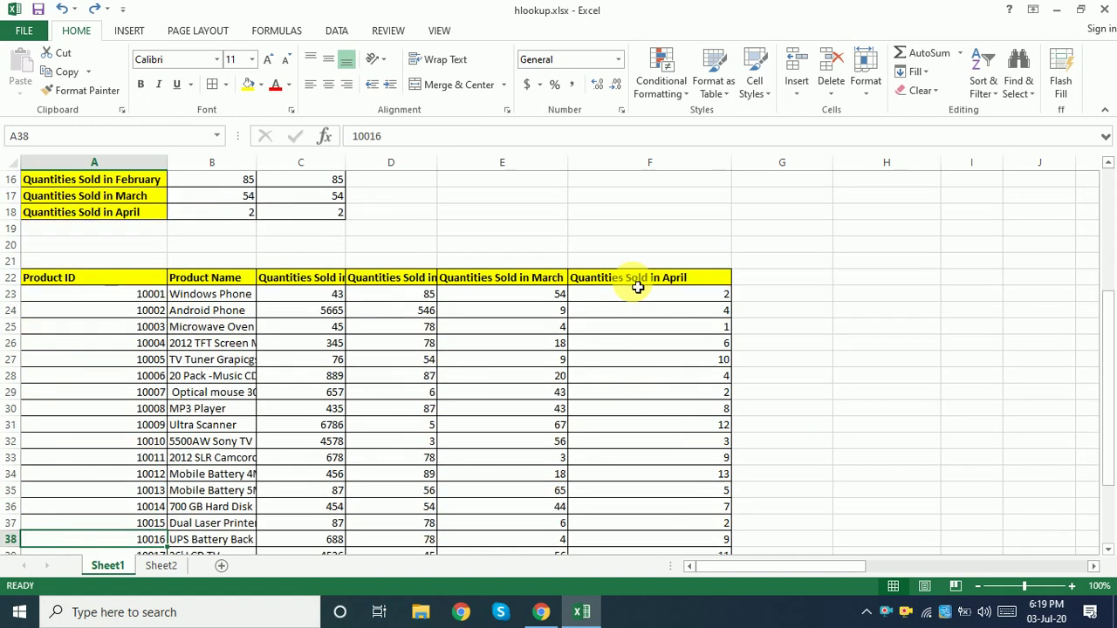
key("Up")
key("Up")
key("Up")
key("Up")
key("Up")
key("Up")
key("Up")
key("Up")
key("Up")
key("Up")
key("Up")
key("Up")
key("Up")
key("Up")
key("Up")
key("Up")
key("Up")
key("Up")
key("Up")
key("Up")
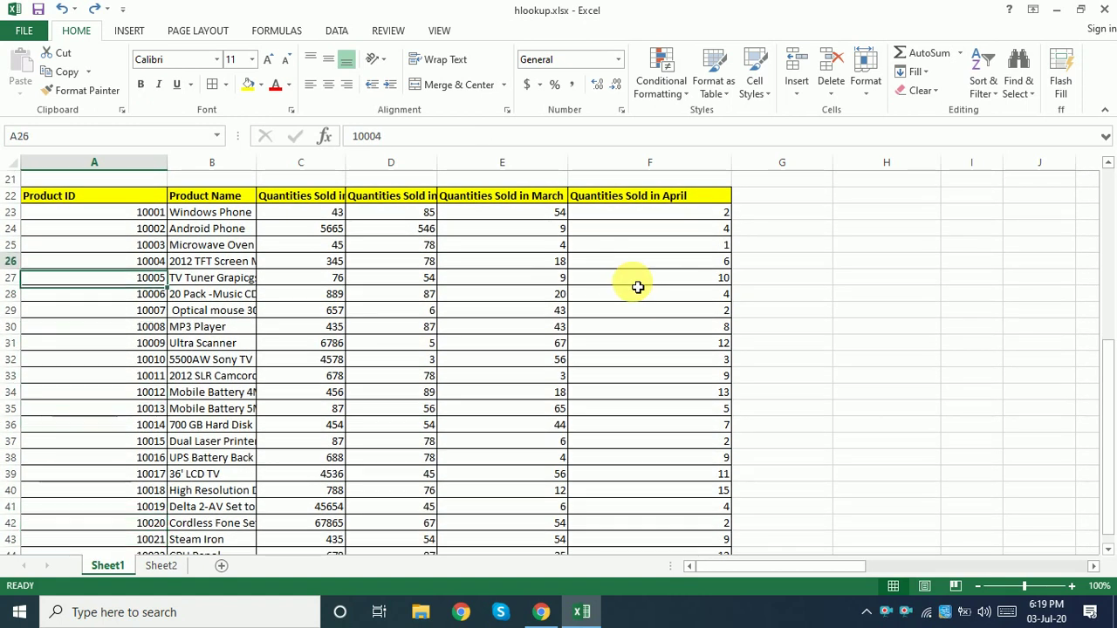
- Examine the first transposed records across the product name and monthly quantity columns
key("Right")
key("Down")
key("Down")
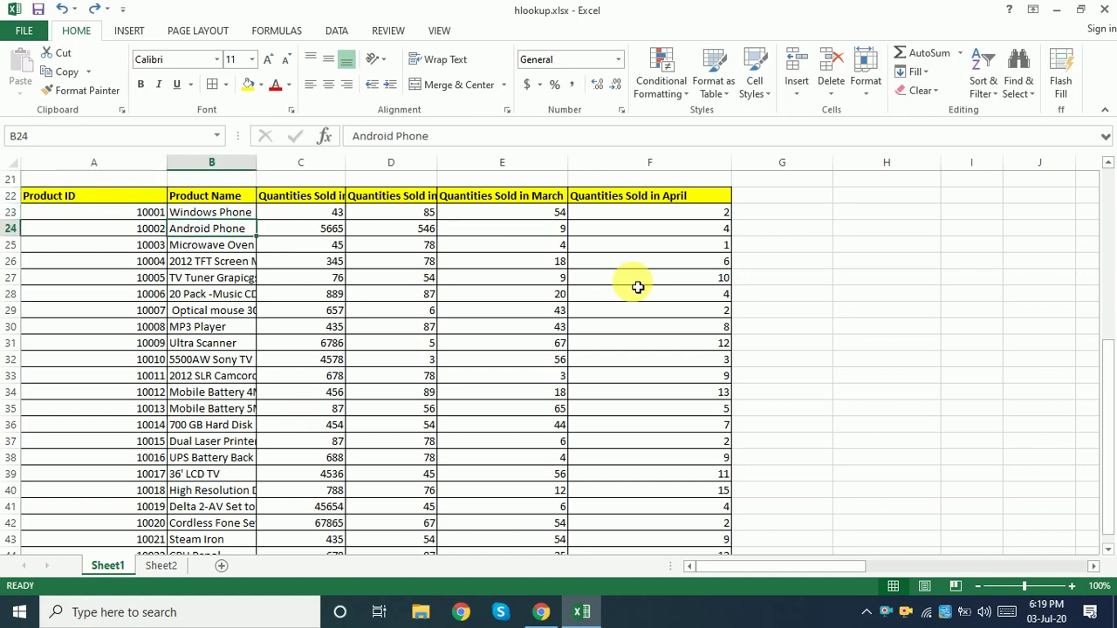
key("Right")
key("Up")
key("Right")
key("Right")
key("Right")
key("Right")
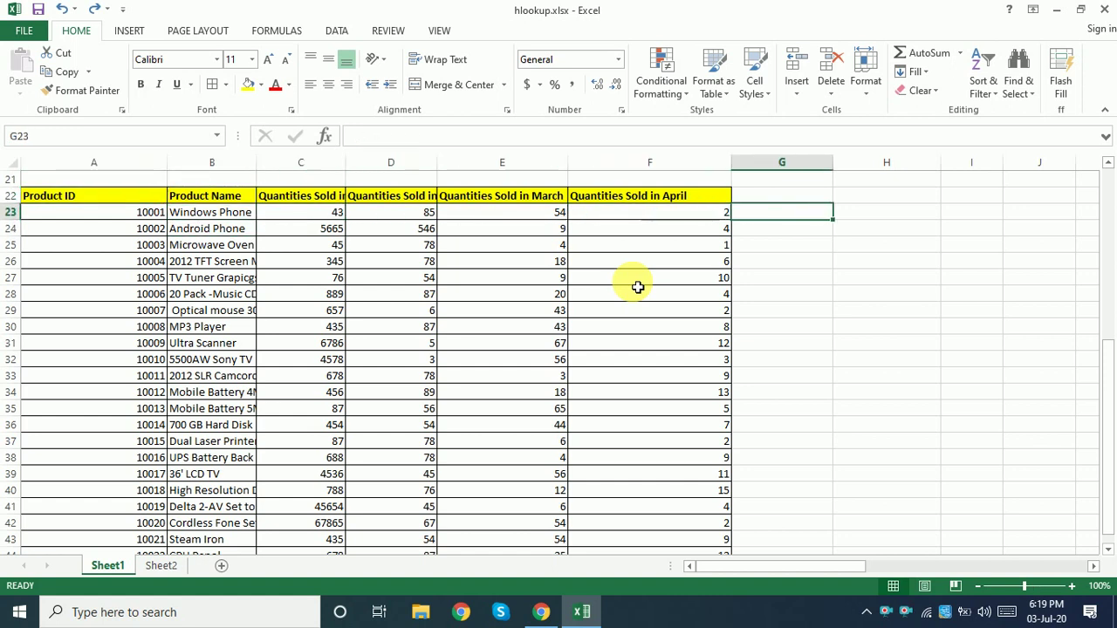
- Return to the original product table at A5 and review its horizontal layout against the transposed copy
key("Left")
key("Left")
key("Left")
key("Left")
key("Left")
key("Left")
key("Up")
key("Up")
key("Up")
key("Up")
key("Up")
key("Up")
key("Up")
key("Up")
key("Up")
key("Up")
key("Up")
key("Up")
key("Up")
key("Up")
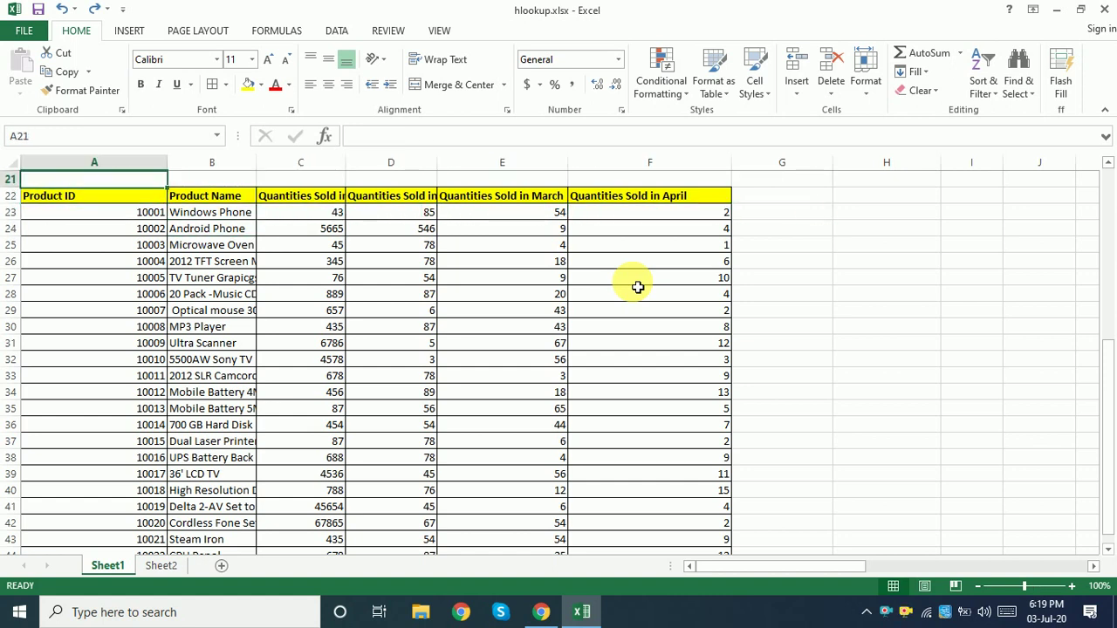
key("Up")
key("Up")
key("Up")
key("Up")
key("Up")
key("Up")
key("Up")
key("Up")
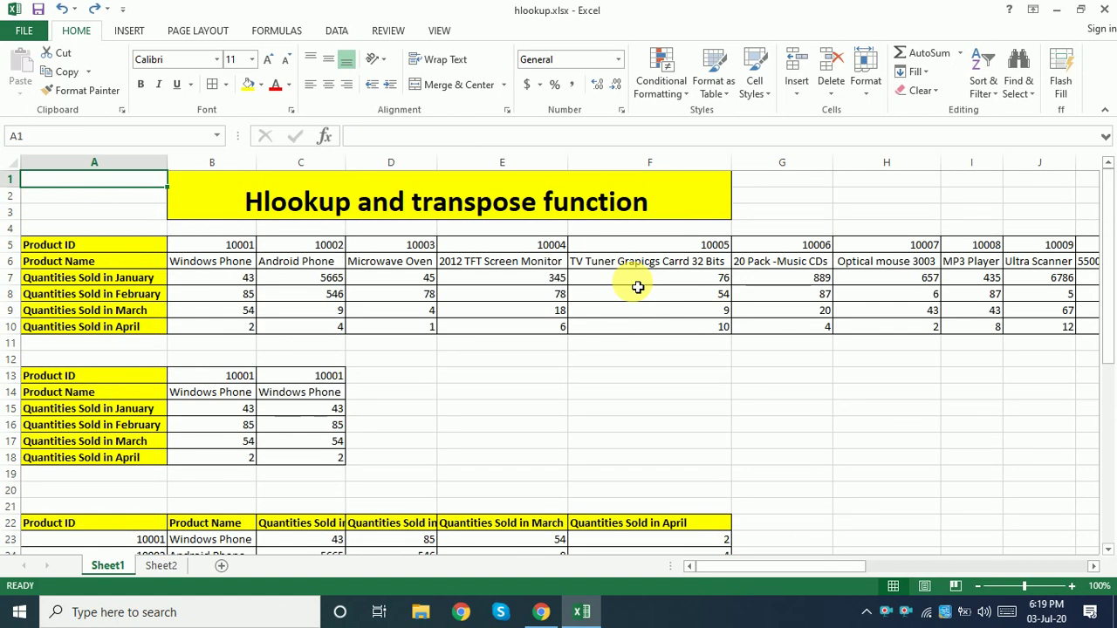
key("Down")
key("Down")
key("Down")
key("Down")
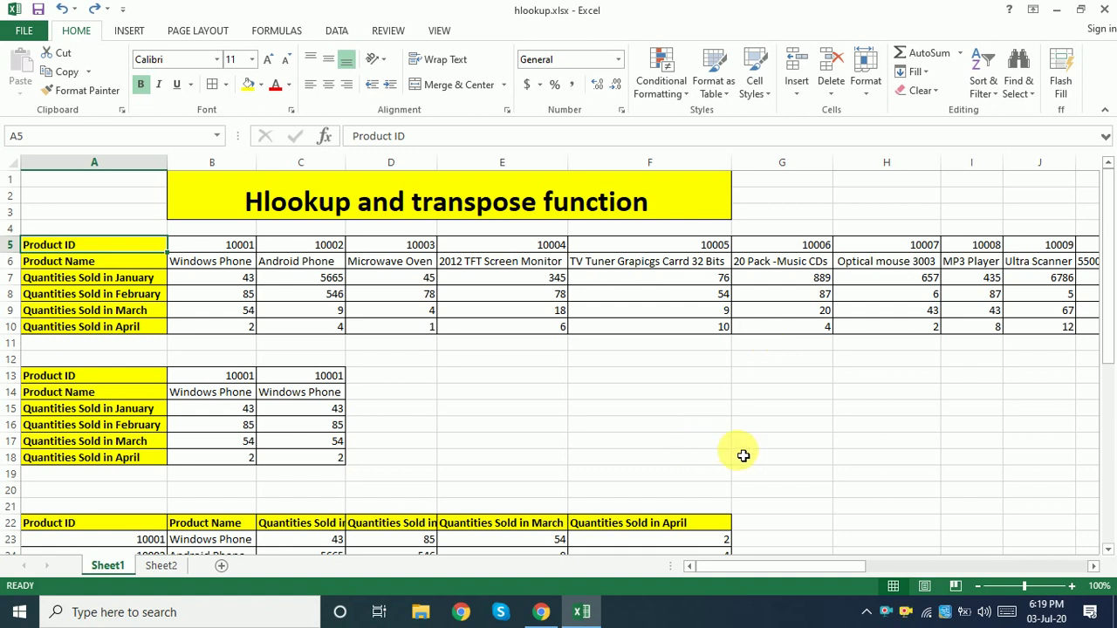
left_click(677, 441)
type("=tr")
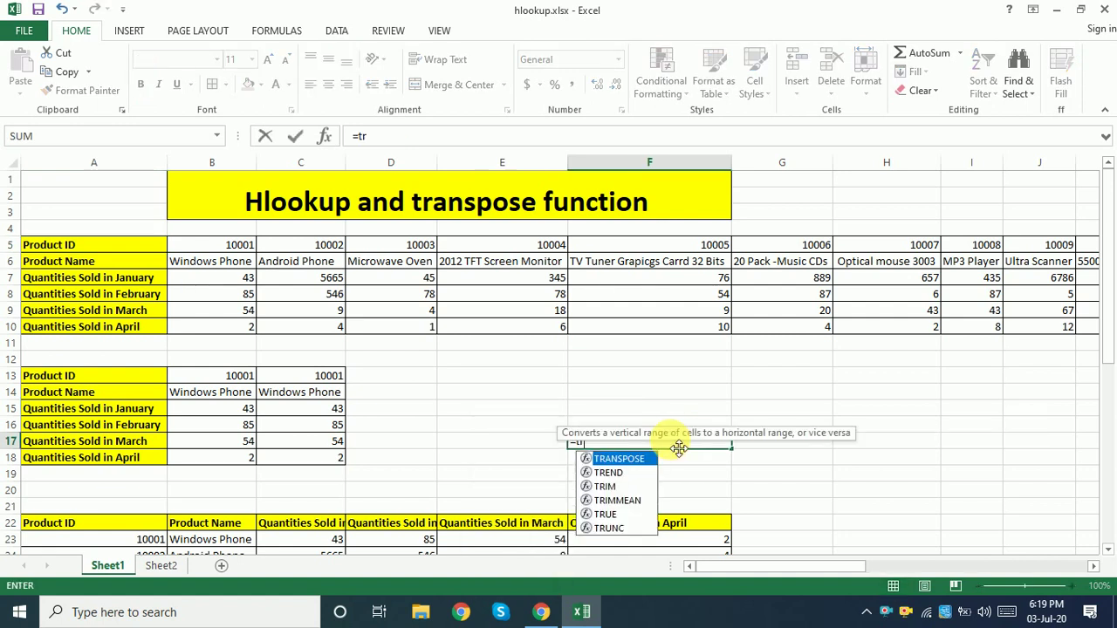
key("Tab")
key("BackSpace")
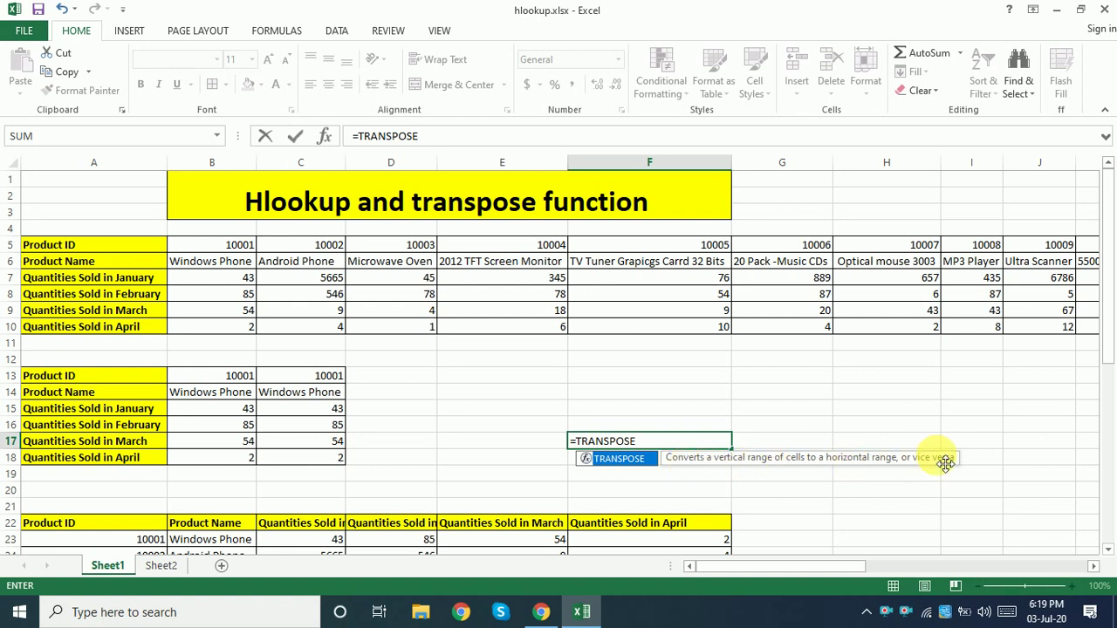
type("(")
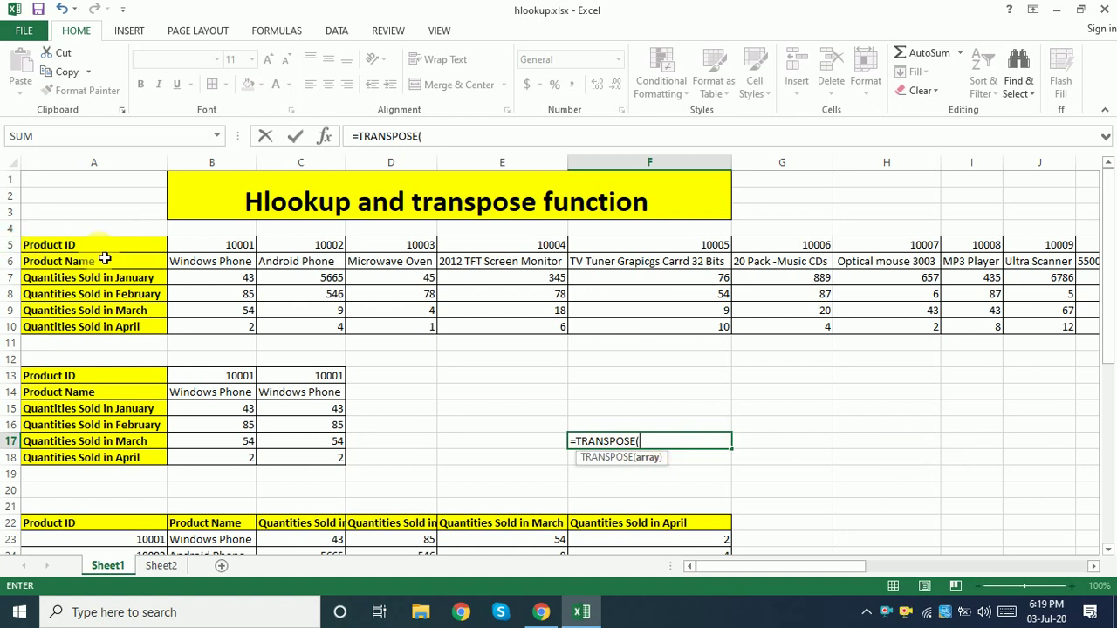
key("Escape")
left_click(703, 328)
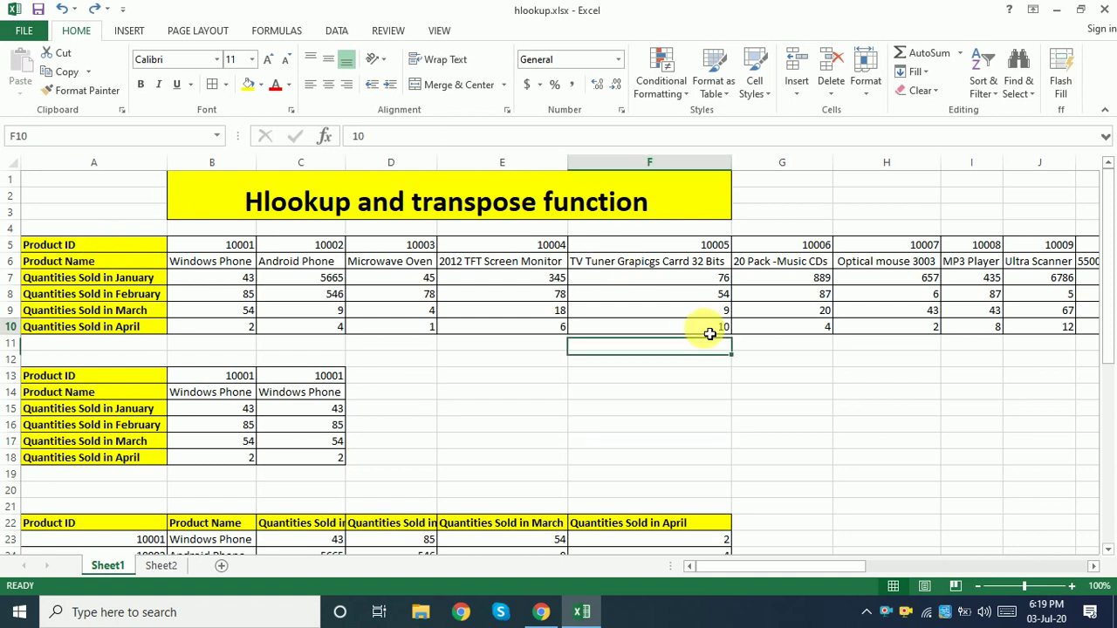
- Transpose the product data A5:F10 into the range E13:I18 with the array formula =TRANSPOSE(A5:F10)
left_click_drag(502, 377, 958, 462)
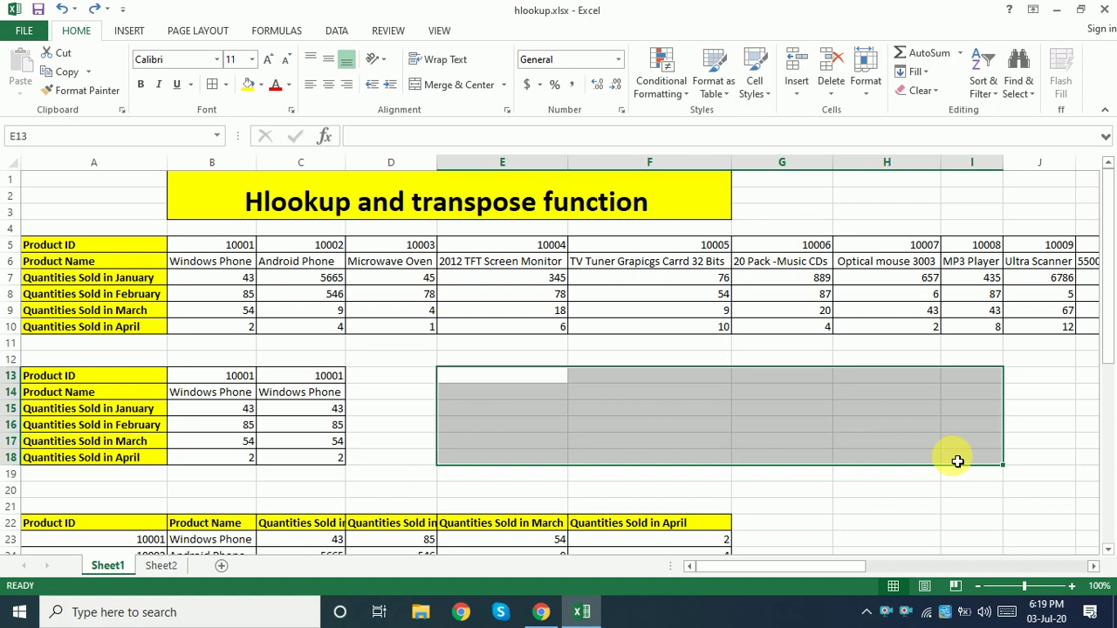
type("=tra")
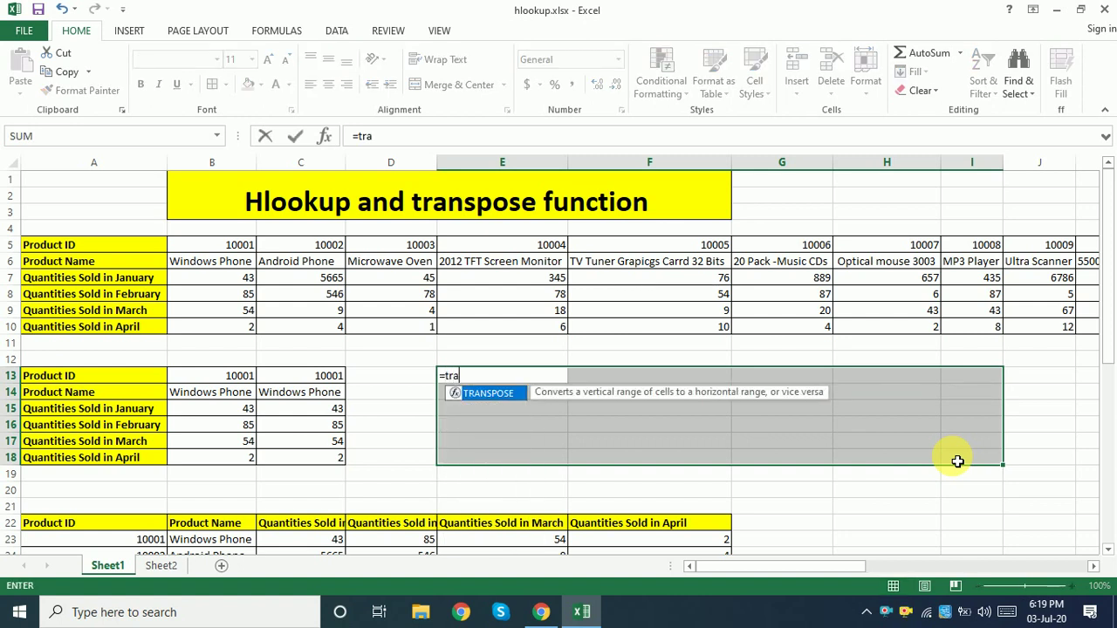
key("Tab")
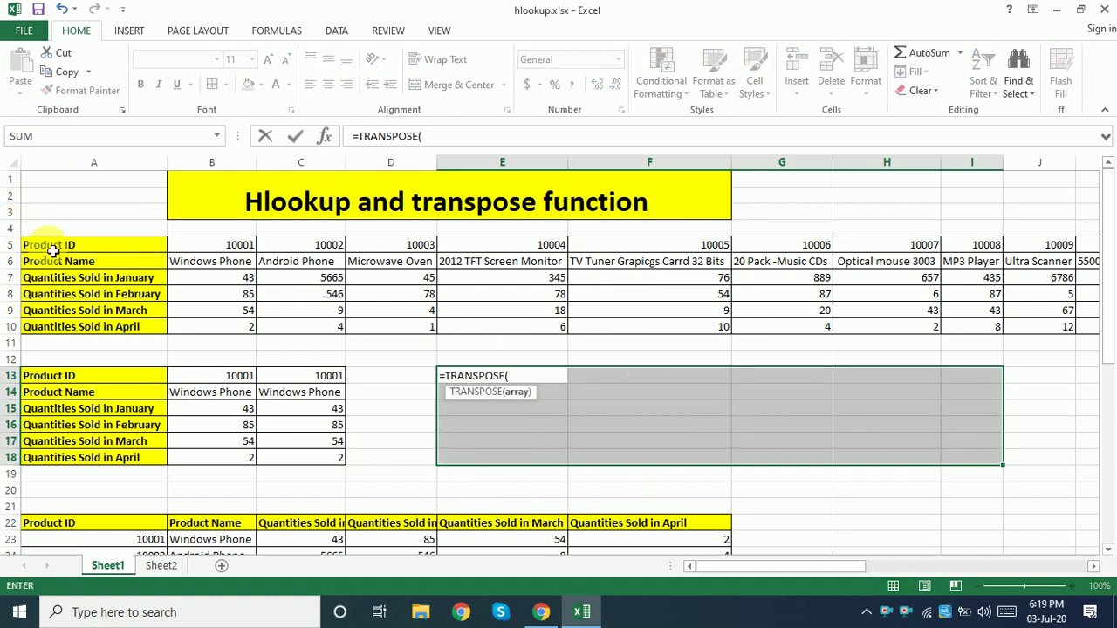
left_click_drag(53, 250, 586, 342)
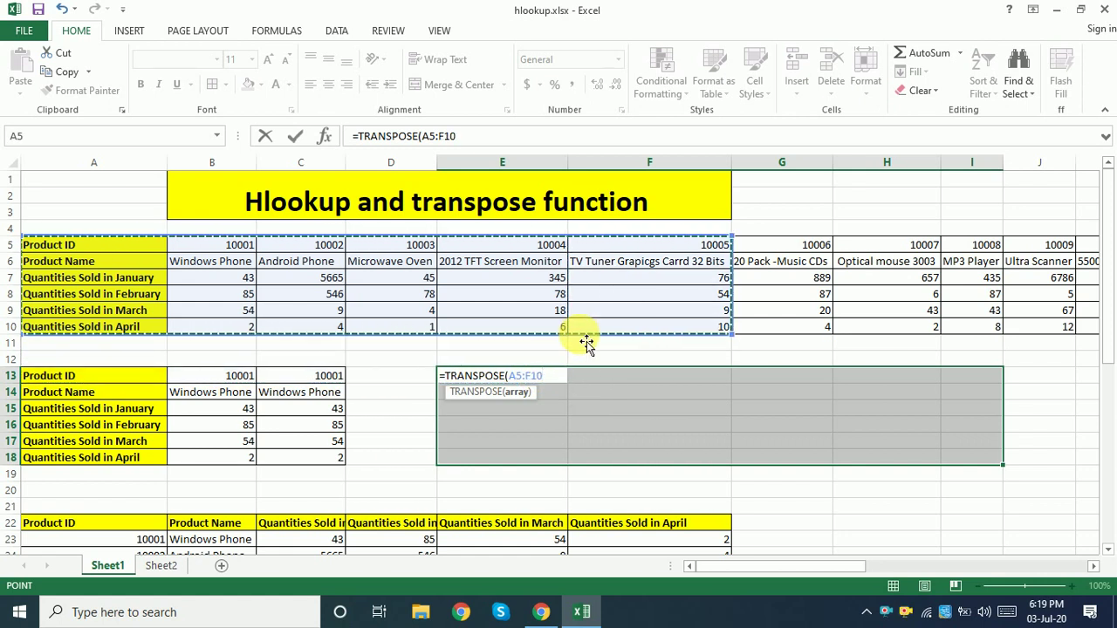
type(")")
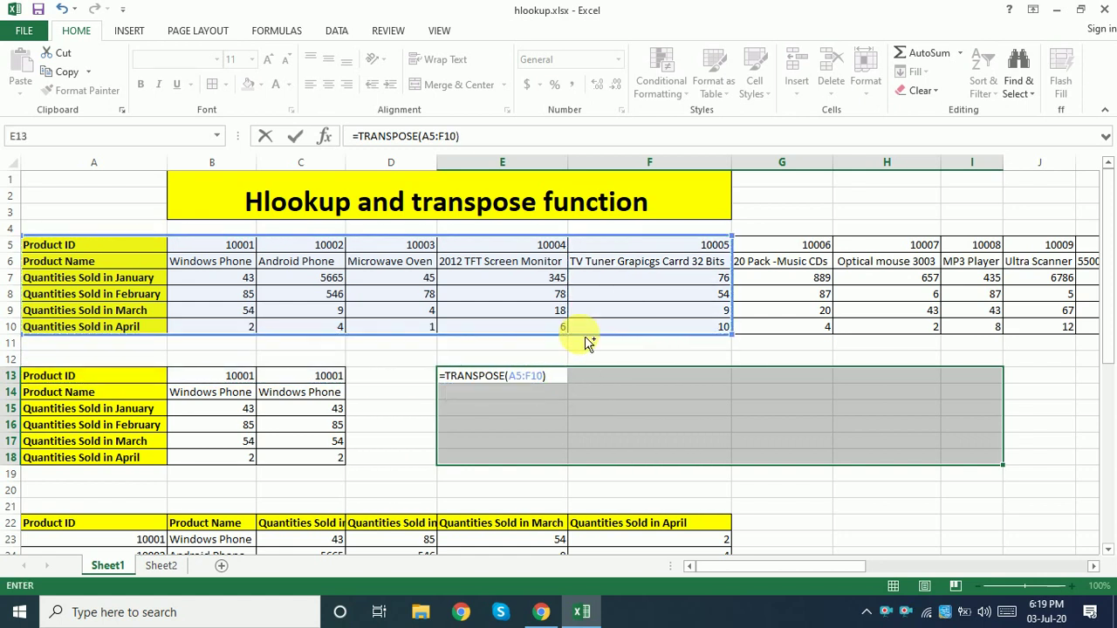
key("ctrl+shift+Return")
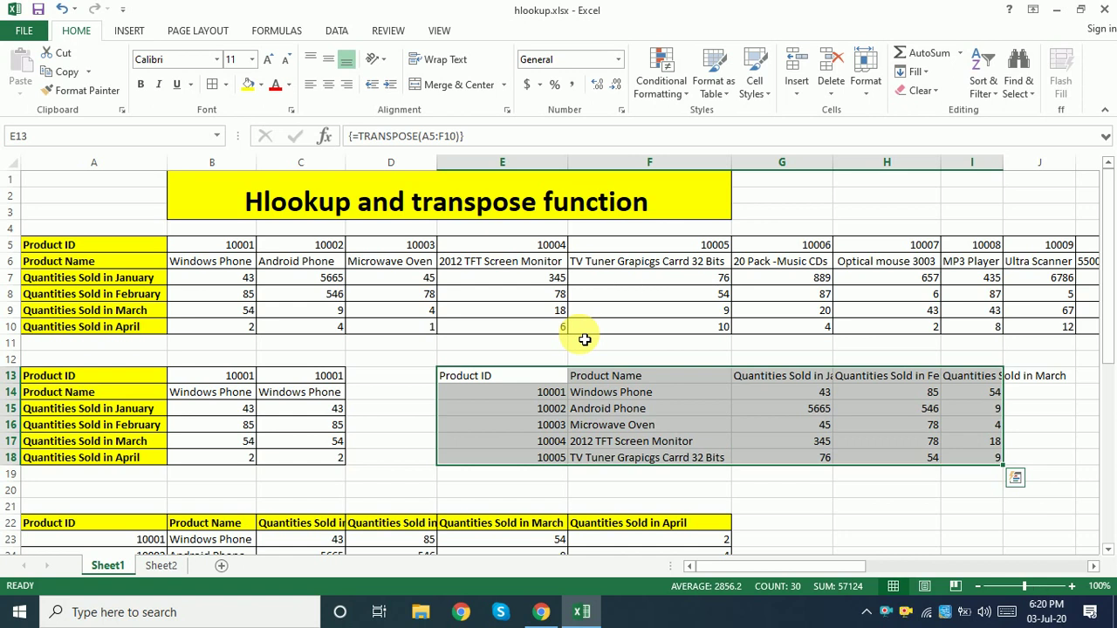
- AutoFit the column widths to the transposed range E13:I18 and return to cell A13
key("alt+h")
key("o")
key("i")
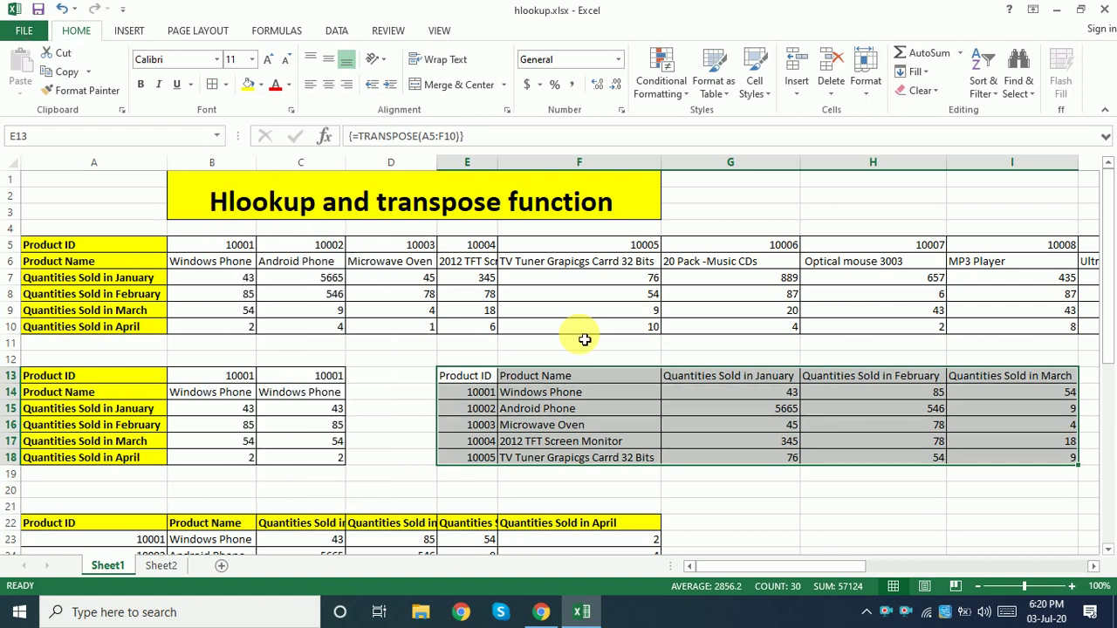
key("Left")
key("Left")
key("Left")
key("Left")
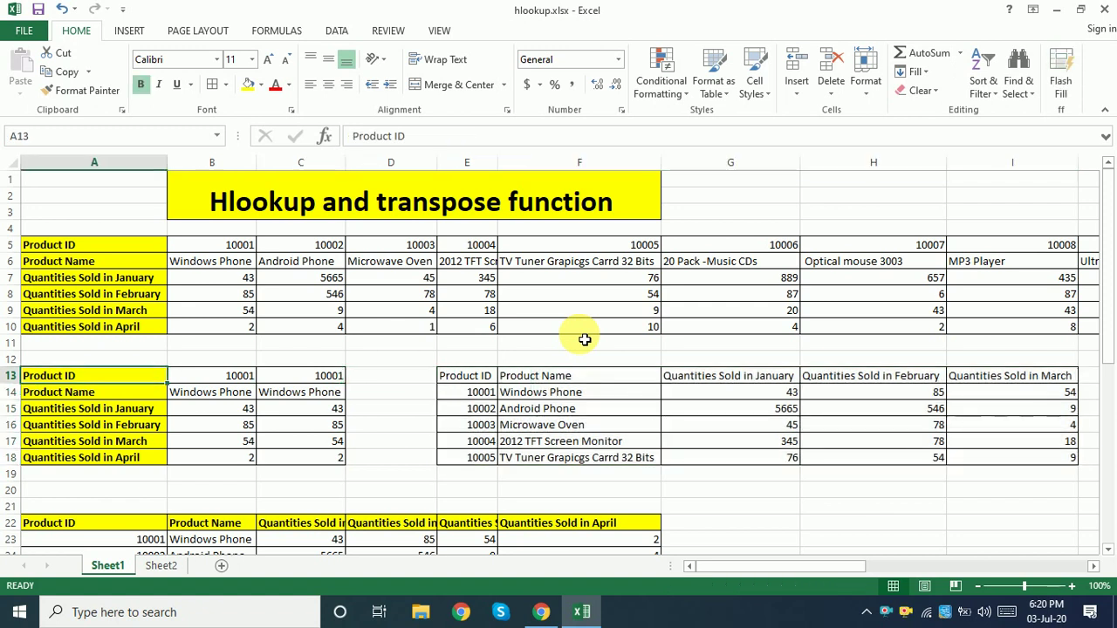